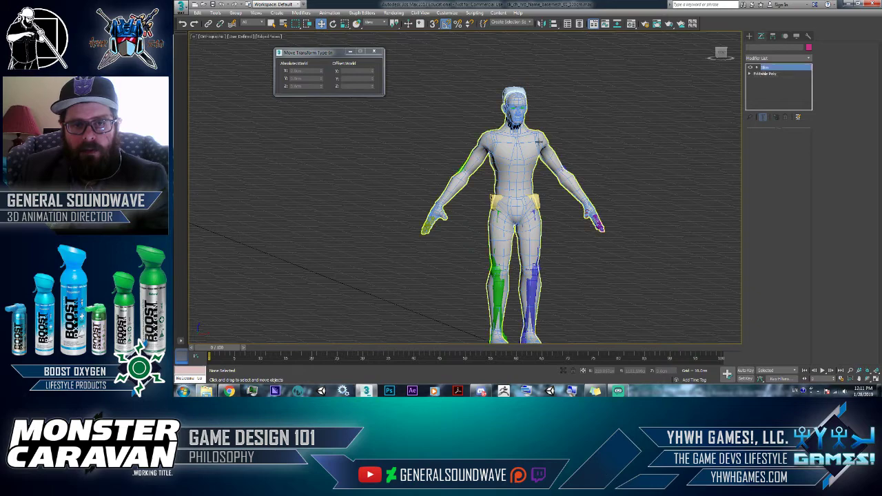
Select the character mesh and remove its Skin modifier, leaving the Editable Poly base
{"action": "right_click", "coordinate": [568, 138]}
{"action": "left_click", "coordinate": [599, 75]}
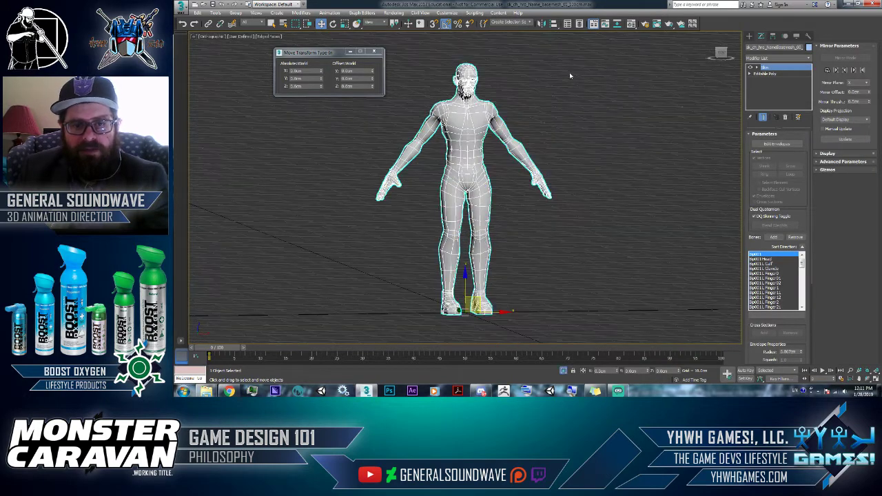
{"action": "mouse_move", "coordinate": [569, 72]}
{"action": "middle_mouse_down", "text": "alt"}
{"action": "mouse_move", "coordinate": [583, 76]}
{"action": "mouse_move", "coordinate": [534, 94]}
{"action": "mouse_move", "coordinate": [587, 85]}
{"action": "mouse_move", "coordinate": [567, 70]}
{"action": "middle_mouse_up", "text": "alt"}
{"action": "scroll", "coordinate": [488, 97], "scroll_direction": "up", "scroll_amount": 3}
{"action": "middle_click_drag", "start_coordinate": [488, 97], "coordinate": [581, 93]}
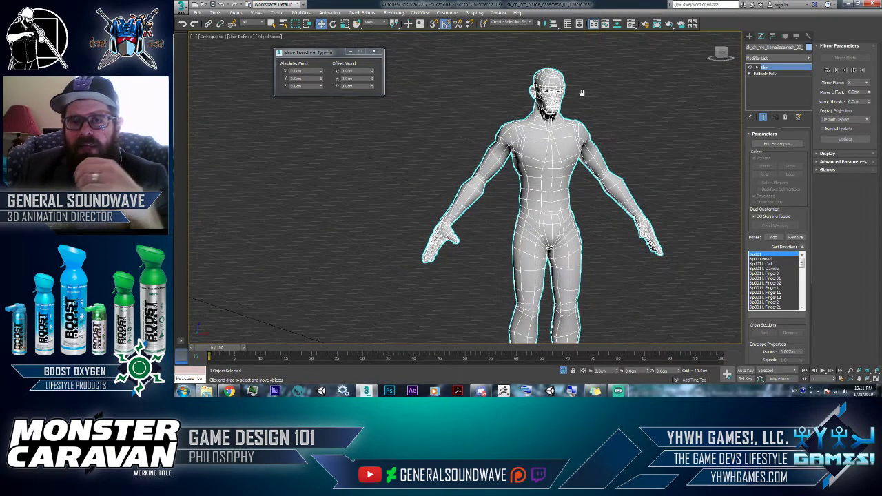
{"action": "left_click", "coordinate": [770, 120]}
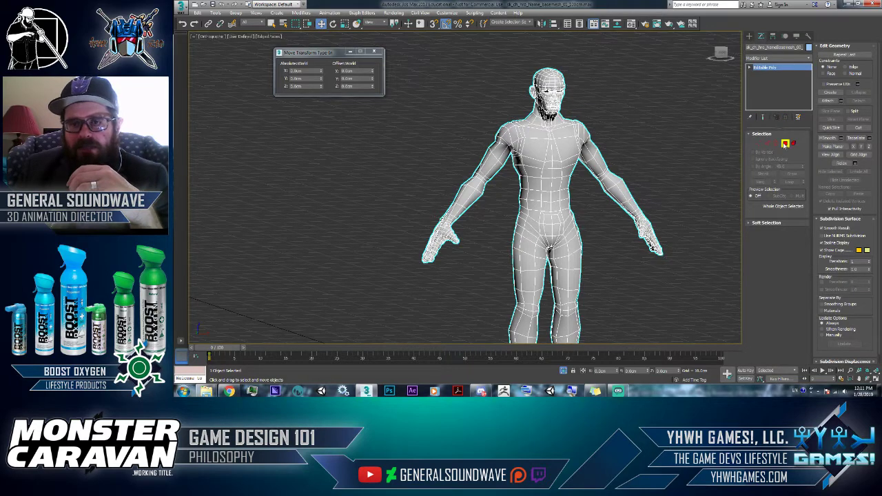
Select the character's left ear as a whole mesh element and bring it into a close side view
{"action": "left_click", "coordinate": [785, 143]}
{"action": "key", "text": "f"}
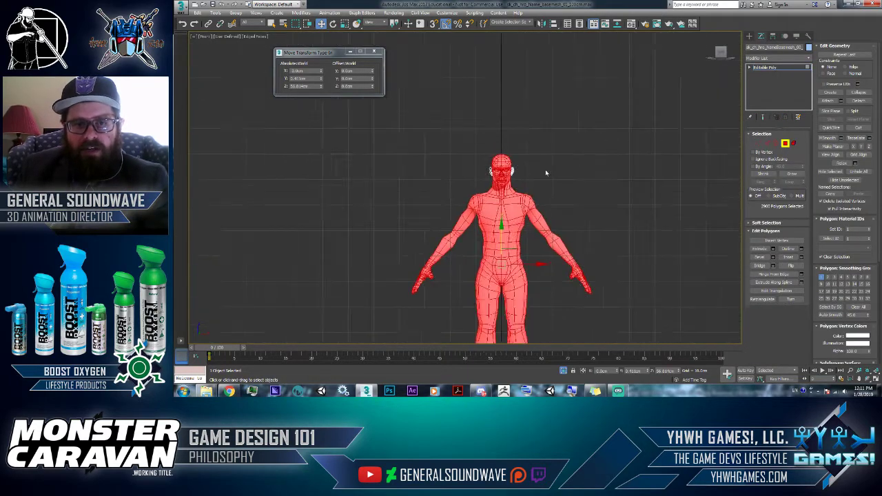
{"action": "scroll", "coordinate": [544, 169], "scroll_direction": "up", "scroll_amount": 10}
{"action": "left_click", "coordinate": [793, 144]}
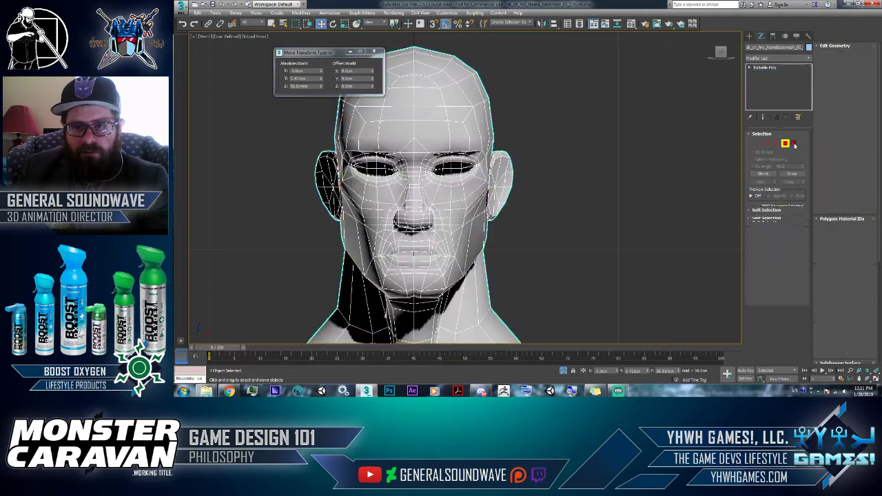
{"action": "left_click", "coordinate": [475, 193]}
{"action": "left_click", "coordinate": [496, 189]}
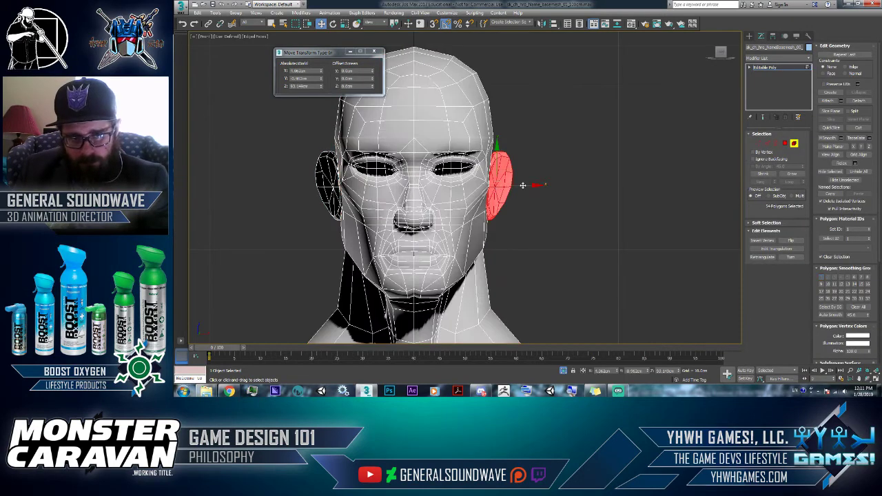
{"action": "mouse_move", "coordinate": [522, 185]}
{"action": "left_mouse_down"}
{"action": "mouse_move", "coordinate": [560, 186]}
{"action": "mouse_move", "coordinate": [525, 185]}
{"action": "left_mouse_up"}
{"action": "middle_click_drag", "start_coordinate": [525, 185], "coordinate": [547, 177], "text": "alt"}
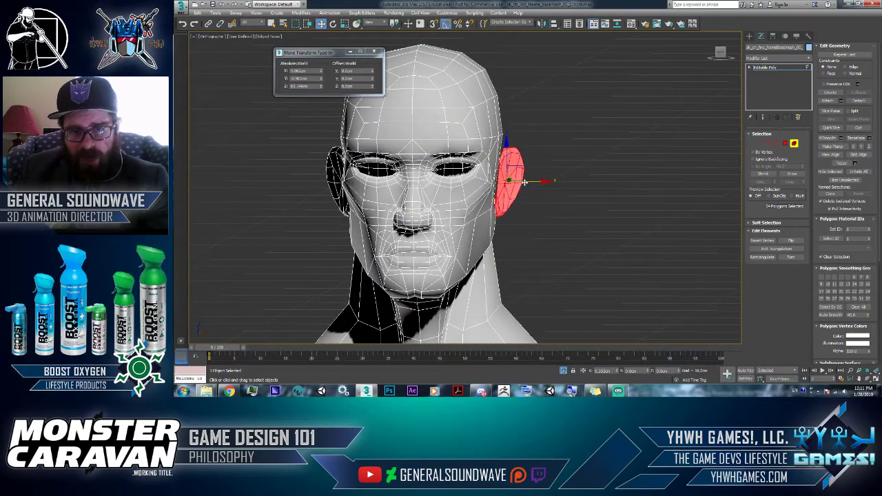
{"action": "middle_click_drag", "start_coordinate": [524, 182], "coordinate": [540, 170], "text": "alt"}
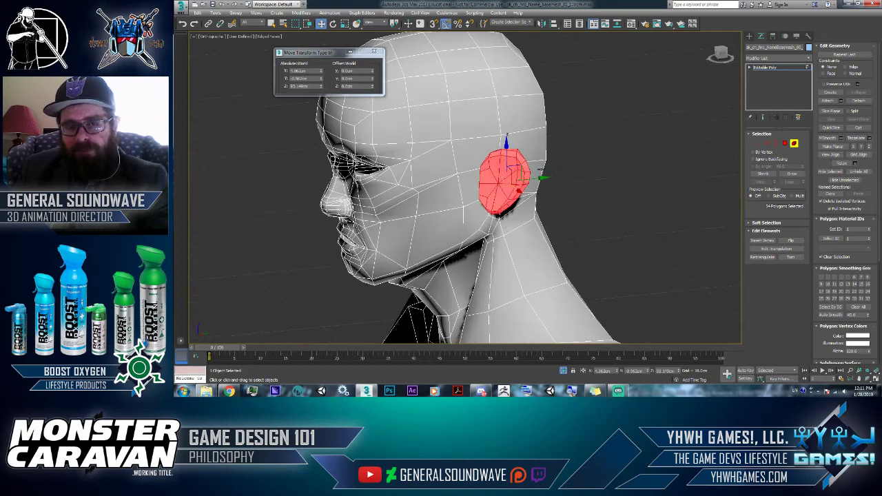
{"action": "middle_click_drag", "start_coordinate": [492, 184], "coordinate": [546, 178]}
{"action": "scroll", "coordinate": [547, 178], "scroll_direction": "up", "scroll_amount": 4}
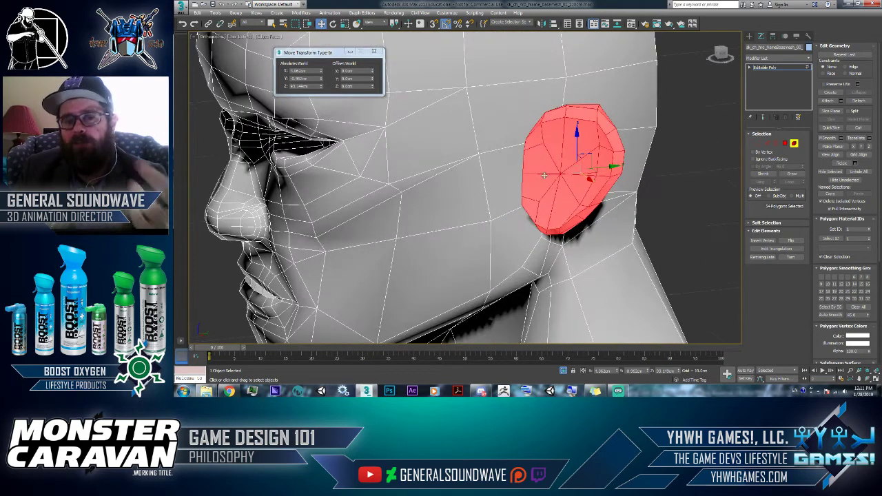
Delete the head polygon directly in front of the left ear
{"action": "key", "text": "ctrl+i"}
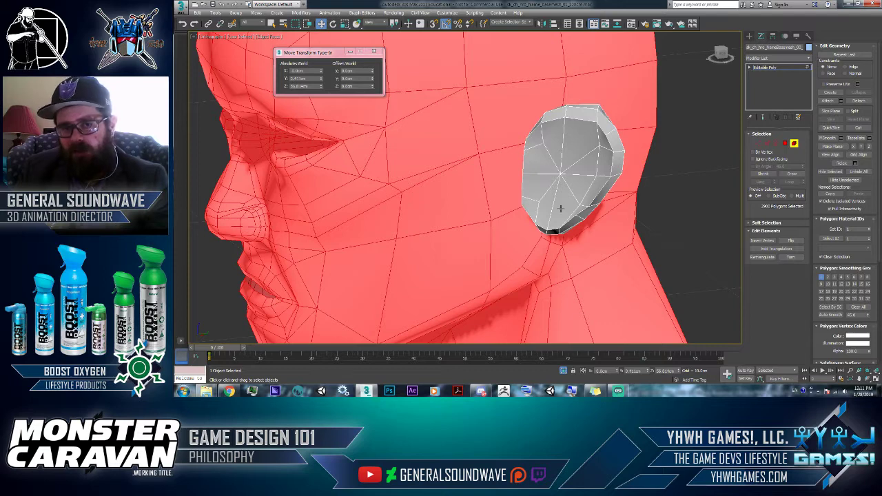
{"action": "key", "text": "4"}
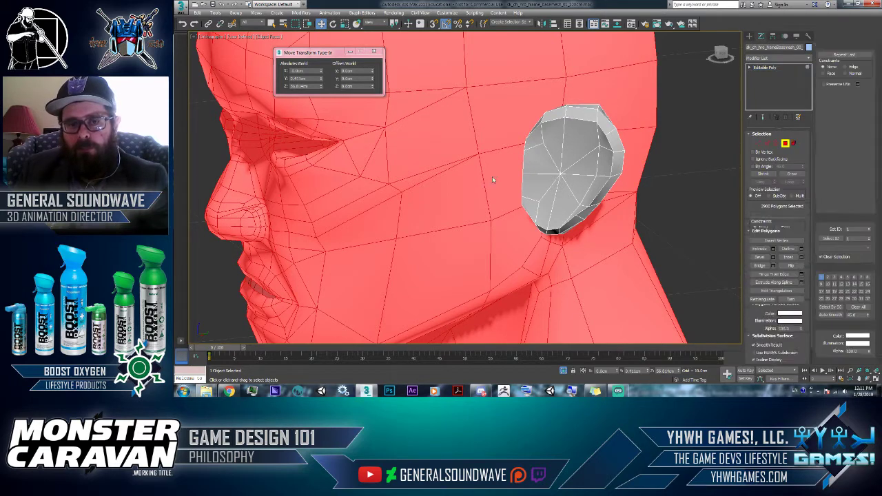
{"action": "left_click", "coordinate": [495, 176]}
{"action": "key", "text": "ctrl+d"}
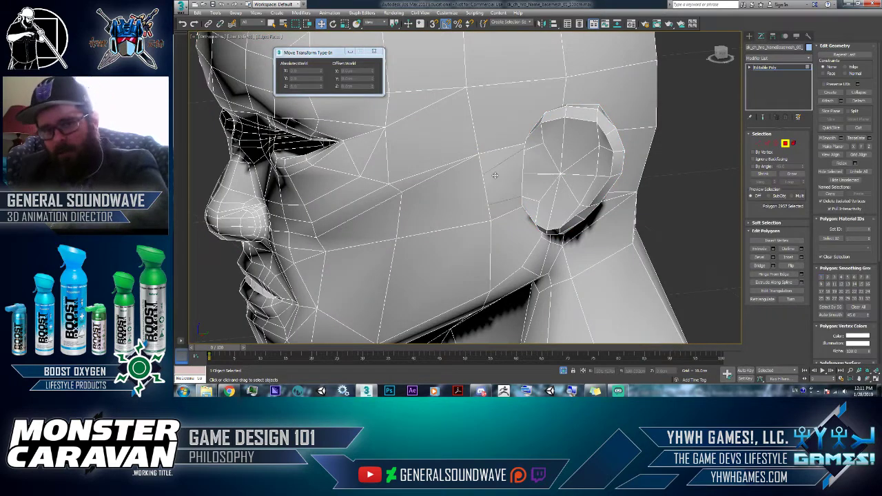
Examine the vertices along the ear's front edge and the opening beside it, using wireframe display
{"action": "left_click", "coordinate": [760, 143]}
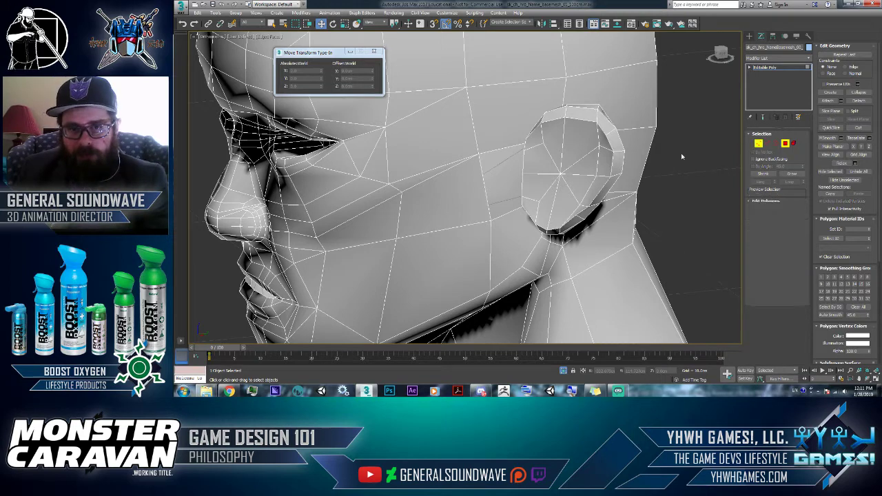
{"action": "key", "text": "ctrl+d"}
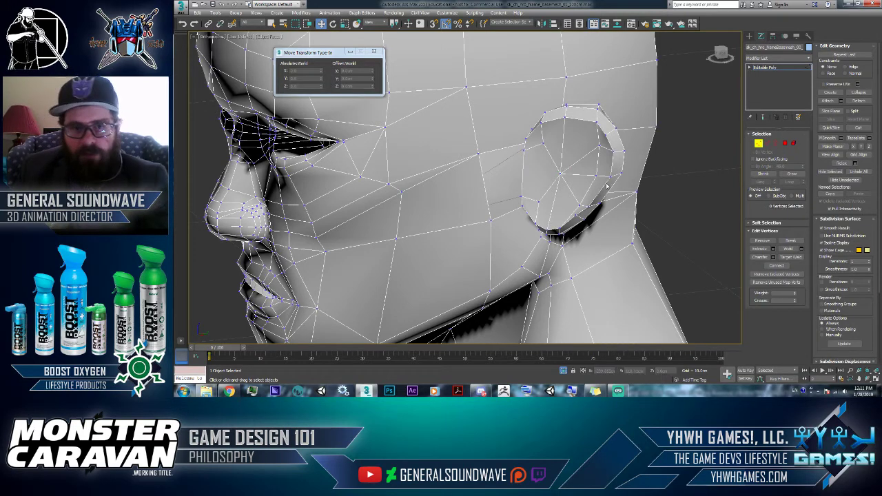
{"action": "left_click", "coordinate": [521, 204]}
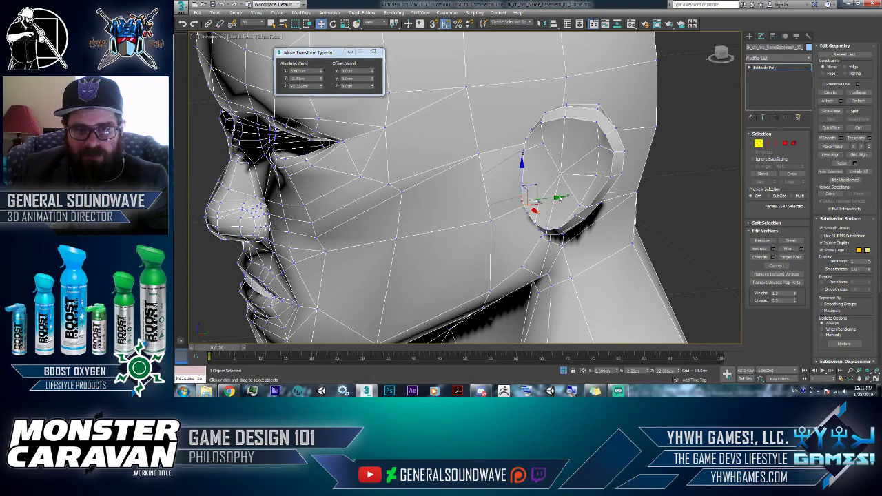
{"action": "left_click", "coordinate": [525, 151]}
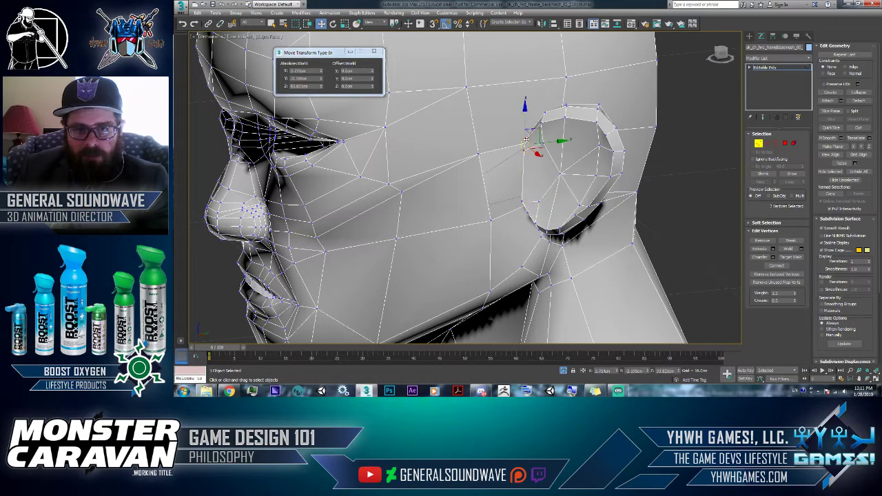
{"action": "middle_click_drag", "start_coordinate": [553, 154], "coordinate": [570, 144], "text": "alt"}
{"action": "key", "text": "F3"}
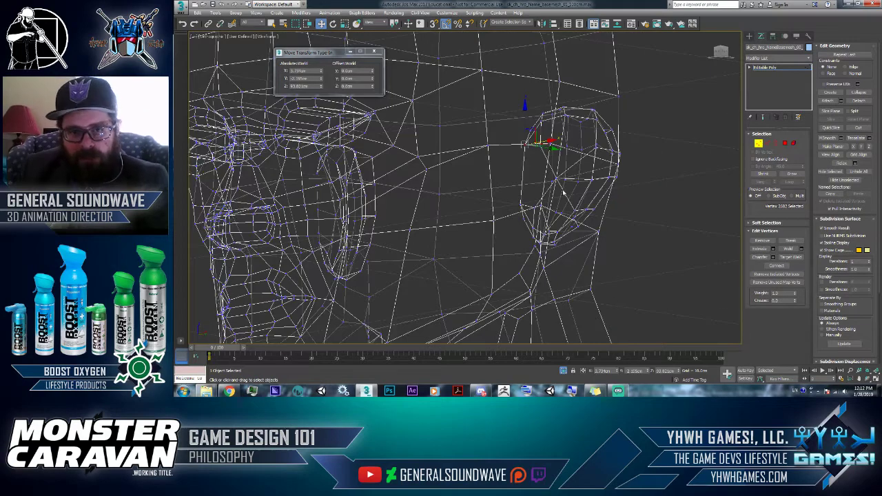
{"action": "scroll", "coordinate": [564, 194], "scroll_direction": "up", "scroll_amount": 3}
{"action": "mouse_move", "coordinate": [539, 213]}
{"action": "middle_mouse_down", "text": "alt"}
{"action": "mouse_move", "coordinate": [511, 219]}
{"action": "mouse_move", "coordinate": [506, 233]}
{"action": "mouse_move", "coordinate": [543, 198]}
{"action": "middle_mouse_up", "text": "alt"}
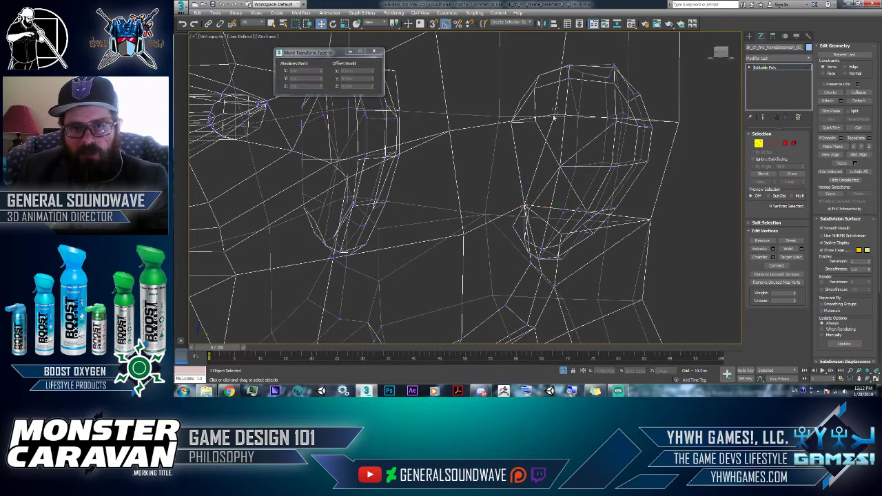
{"action": "mouse_move", "coordinate": [507, 136]}
{"action": "middle_mouse_down", "text": "alt"}
{"action": "mouse_move", "coordinate": [533, 147]}
{"action": "mouse_move", "coordinate": [526, 156]}
{"action": "mouse_move", "coordinate": [577, 150]}
{"action": "mouse_move", "coordinate": [559, 143]}
{"action": "mouse_move", "coordinate": [559, 161]}
{"action": "mouse_move", "coordinate": [579, 172]}
{"action": "mouse_move", "coordinate": [698, 145]}
{"action": "mouse_move", "coordinate": [614, 161]}
{"action": "mouse_move", "coordinate": [562, 154]}
{"action": "mouse_move", "coordinate": [633, 155]}
{"action": "mouse_move", "coordinate": [623, 174]}
{"action": "mouse_move", "coordinate": [608, 164]}
{"action": "mouse_move", "coordinate": [627, 172]}
{"action": "mouse_move", "coordinate": [597, 195]}
{"action": "mouse_move", "coordinate": [605, 200]}
{"action": "middle_mouse_up", "text": "alt"}
{"action": "key", "text": "F3"}
Select the left ear element and move it outward from the head along X
{"action": "left_click", "coordinate": [794, 144]}
{"action": "left_click", "coordinate": [613, 176]}
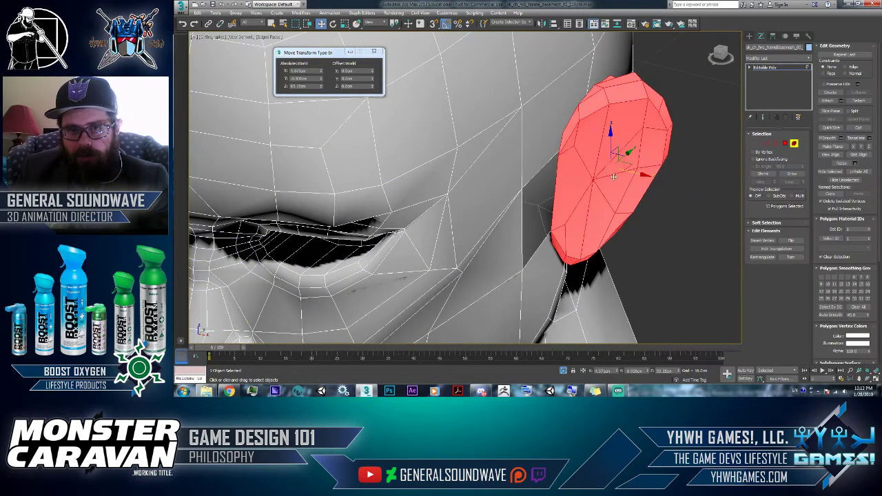
{"action": "middle_click_drag", "start_coordinate": [640, 174], "coordinate": [757, 145], "text": "alt"}
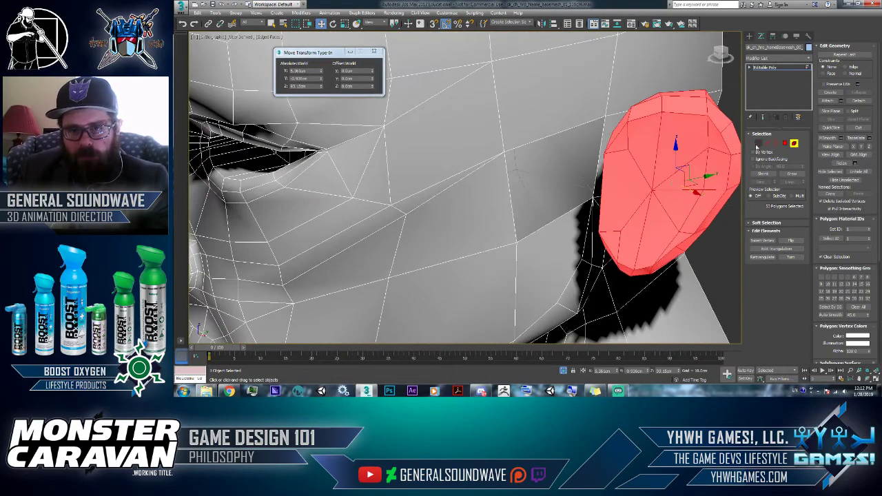
Bridge the ear's front border edge to the front edge of the opening in the head
{"action": "left_click", "coordinate": [767, 143]}
{"action": "left_click", "coordinate": [604, 170]}
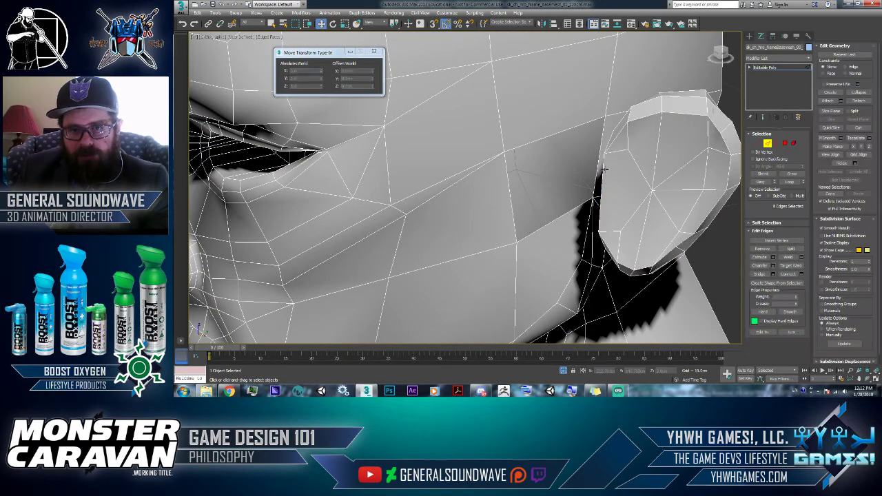
{"action": "left_click", "coordinate": [511, 184], "text": "ctrl"}
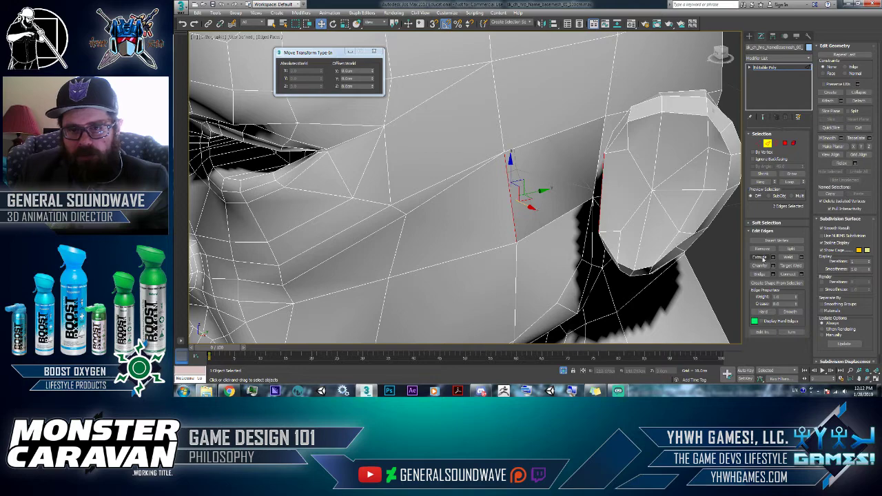
{"action": "left_click", "coordinate": [759, 275]}
Bridge the ear's next border edge above the first bridge to the upper edge of the head opening
{"action": "middle_click_drag", "start_coordinate": [568, 170], "coordinate": [620, 153], "text": "alt"}
{"action": "left_click", "coordinate": [609, 141]}
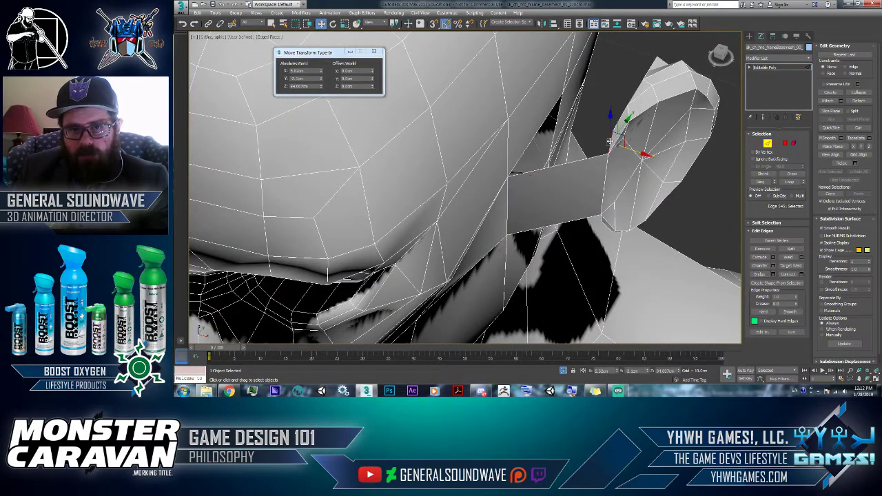
{"action": "left_click", "coordinate": [530, 141], "text": "ctrl"}
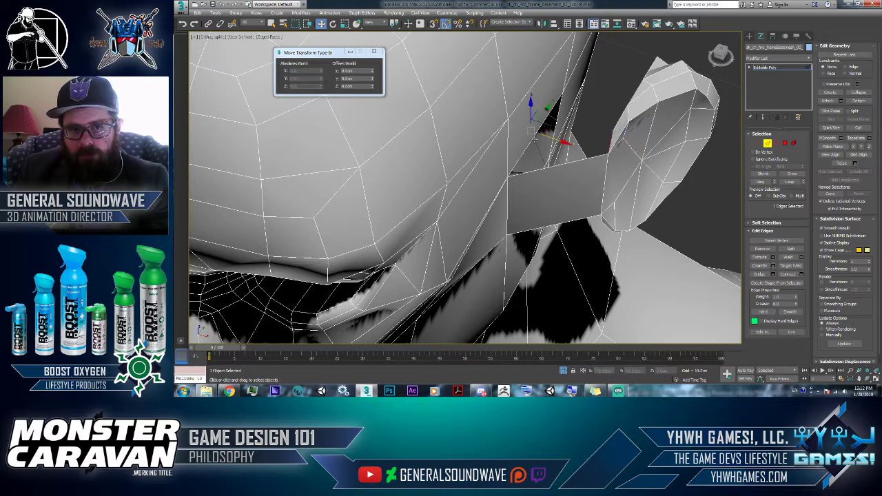
{"action": "key", "text": "ctrl+z"}
{"action": "left_click", "coordinate": [533, 140], "text": "ctrl"}
{"action": "left_click", "coordinate": [759, 274]}
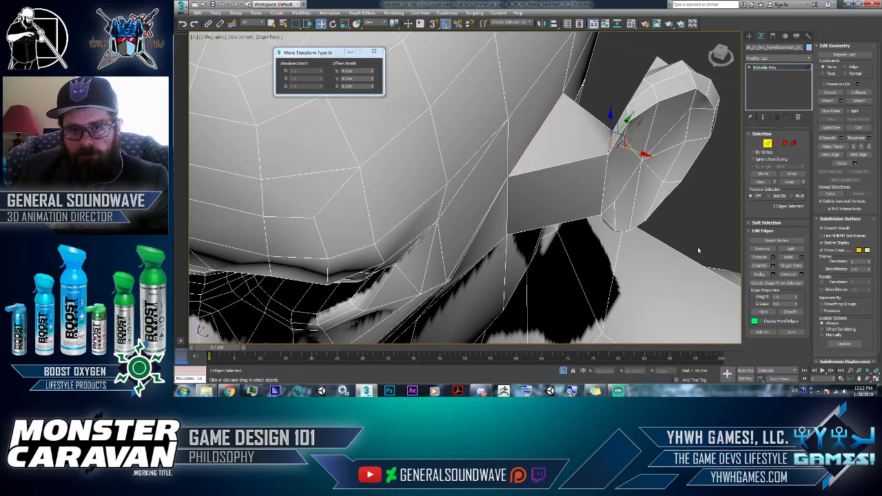
Bridge the ear's border edge below the first bridge to the lower edge of the head opening
{"action": "mouse_move", "coordinate": [620, 168]}
{"action": "middle_mouse_down", "text": "alt"}
{"action": "mouse_move", "coordinate": [640, 155]}
{"action": "mouse_move", "coordinate": [613, 164]}
{"action": "middle_mouse_up", "text": "alt"}
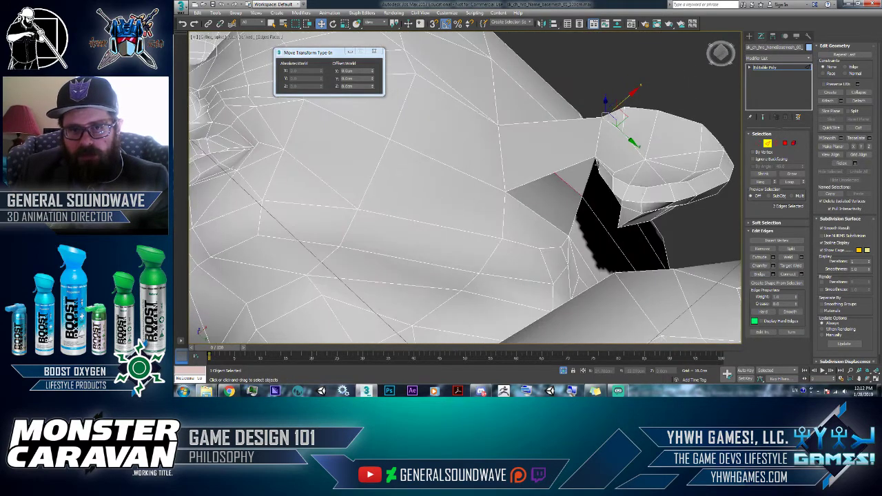
{"action": "left_click", "coordinate": [538, 216]}
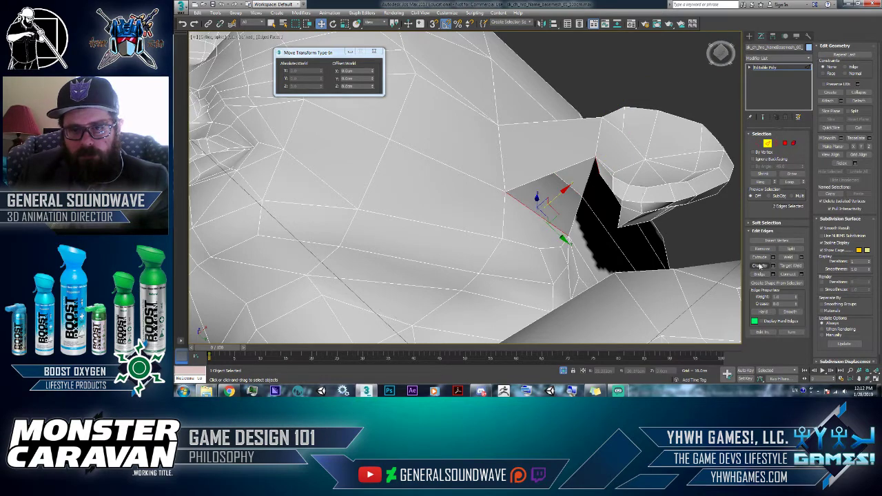
{"action": "left_click", "coordinate": [758, 274]}
Examine the bridged faces and the ear's open rim from the side and from behind the head
{"action": "middle_click_drag", "start_coordinate": [551, 262], "coordinate": [555, 318], "text": "alt"}
{"action": "middle_click_drag", "start_coordinate": [628, 163], "coordinate": [562, 178], "text": "alt"}
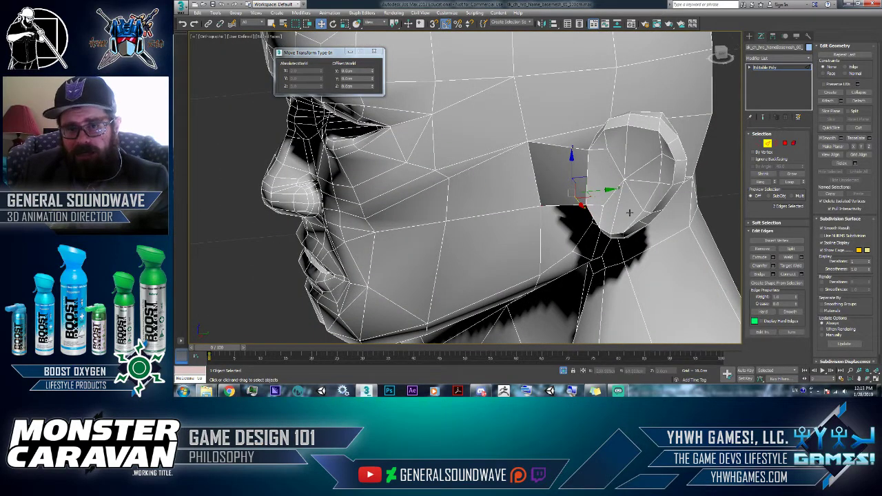
{"action": "middle_click_drag", "start_coordinate": [629, 213], "coordinate": [597, 210], "text": "alt"}
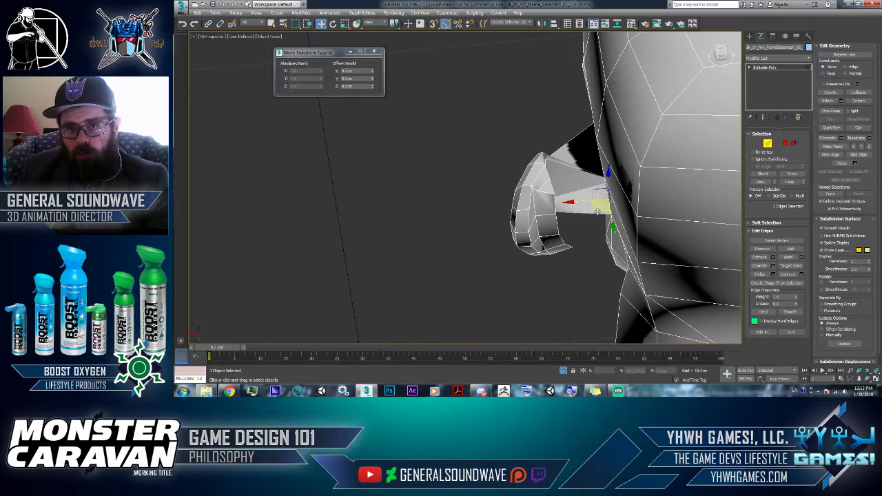
{"action": "left_click", "coordinate": [554, 204]}
{"action": "left_click", "coordinate": [553, 192]}
{"action": "left_click", "coordinate": [565, 191]}
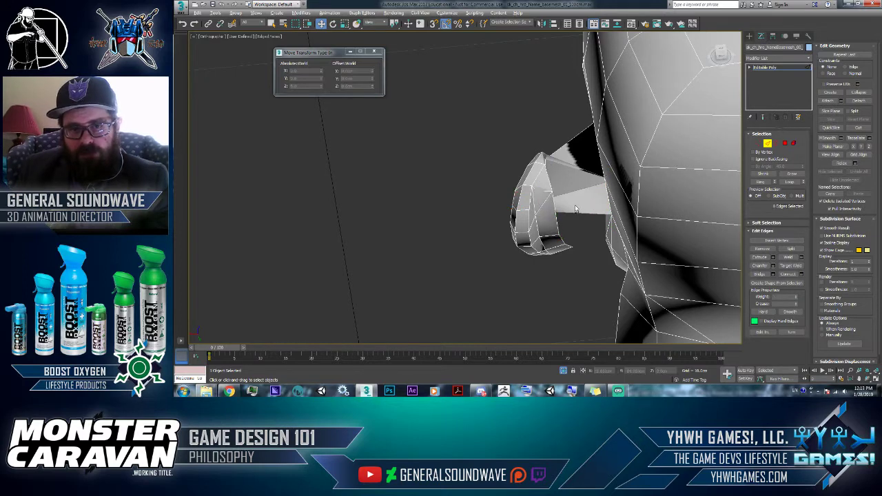
{"action": "middle_click_drag", "start_coordinate": [565, 191], "coordinate": [593, 181], "text": "alt"}
{"action": "left_click", "coordinate": [551, 207]}
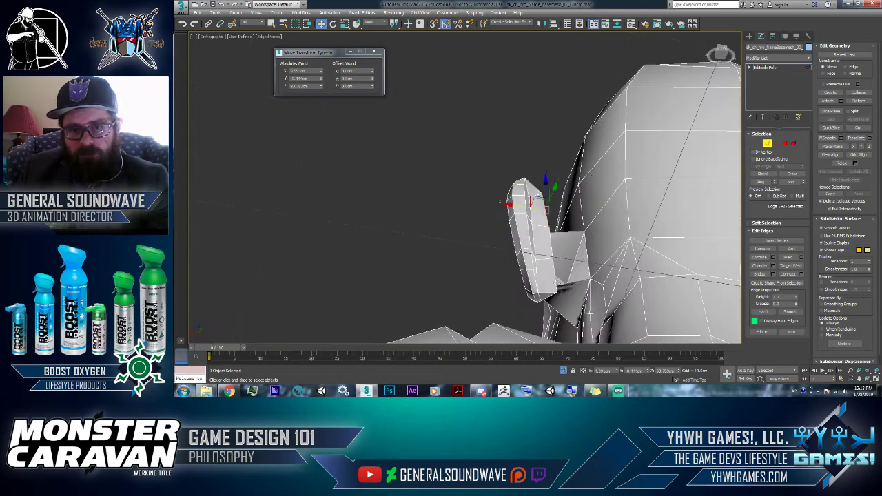
{"action": "left_click", "coordinate": [553, 266]}
{"action": "key", "text": "ctrl+alt+c"}
{"action": "key", "text": "p"}
{"action": "key", "text": "u"}
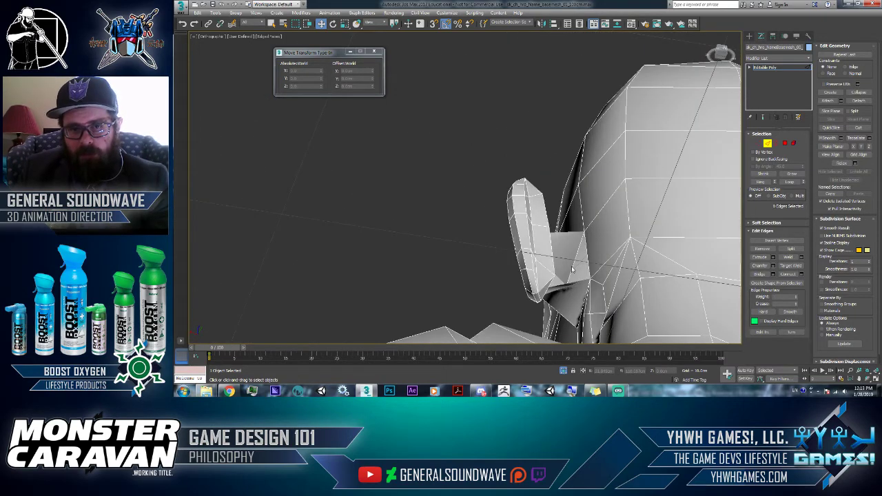
{"action": "left_click", "coordinate": [546, 219]}
{"action": "middle_click_drag", "start_coordinate": [546, 220], "coordinate": [639, 311], "text": "alt"}
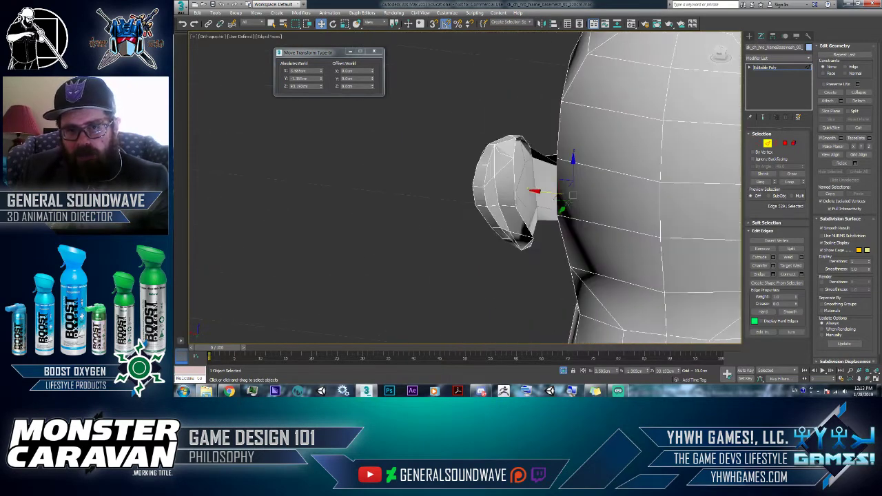
Try to bridge the ear's rear border edges to the rear edge of the head opening
{"action": "middle_click_drag", "start_coordinate": [513, 147], "coordinate": [534, 218], "text": "alt"}
{"action": "left_click", "coordinate": [517, 184], "text": "ctrl"}
{"action": "key", "text": "1"}
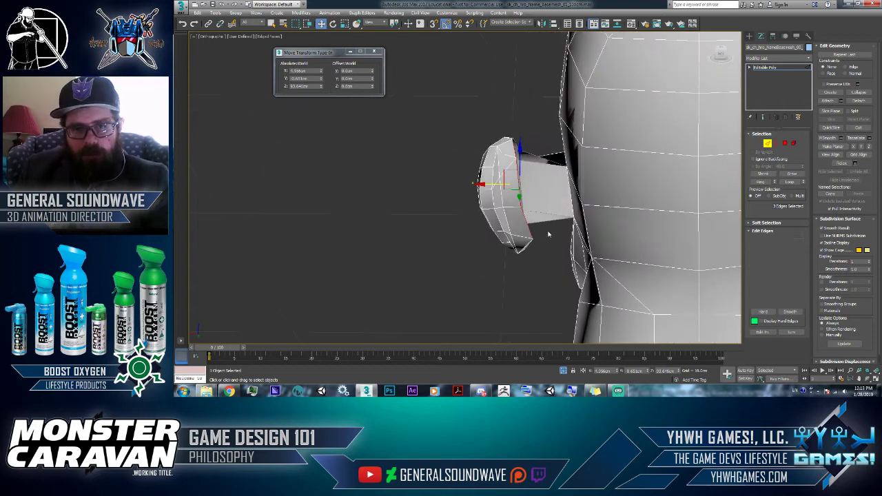
{"action": "left_click", "coordinate": [574, 208]}
{"action": "left_click", "coordinate": [760, 144]}
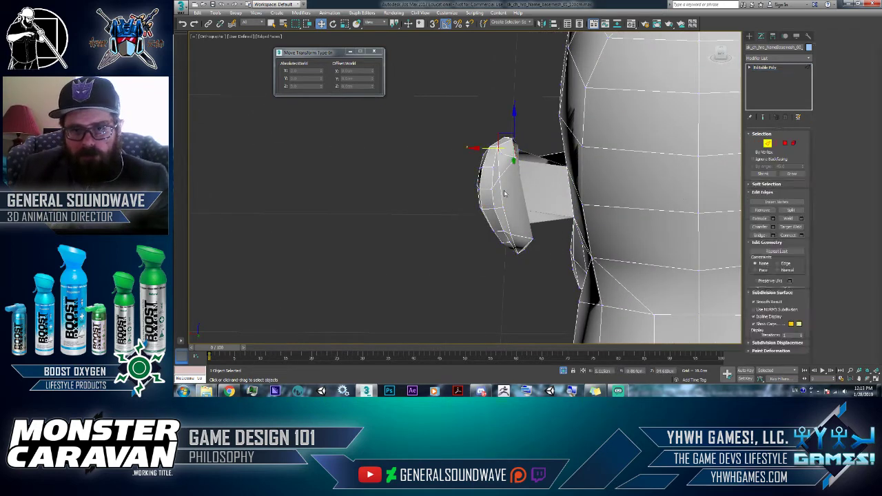
{"action": "key", "text": "2"}
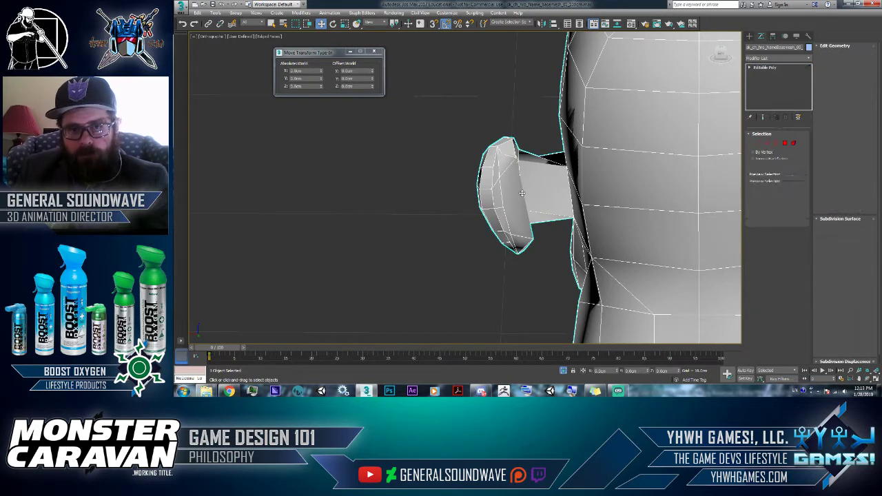
{"action": "middle_click_drag", "start_coordinate": [549, 216], "coordinate": [580, 228], "text": "alt"}
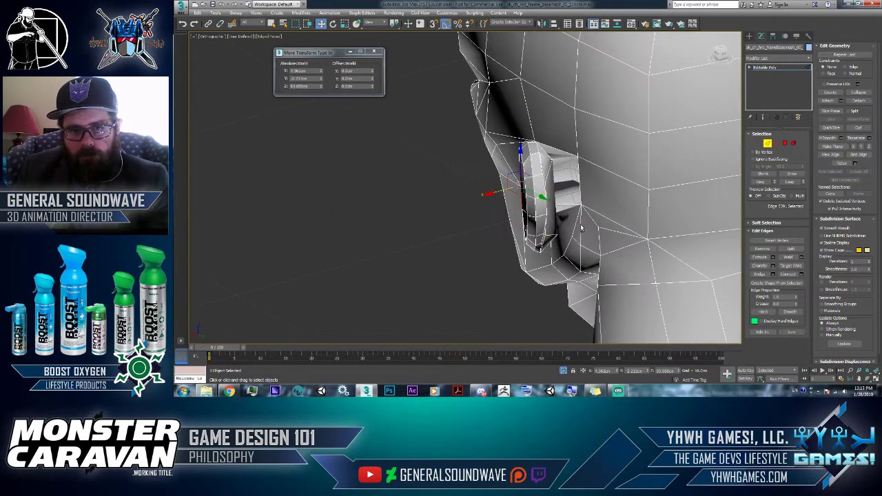
{"action": "left_click", "coordinate": [580, 176], "text": "ctrl"}
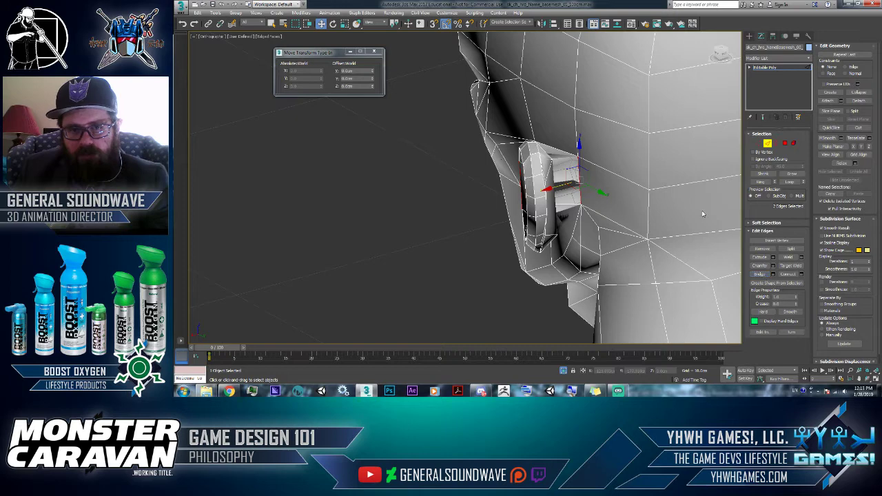
{"action": "middle_click_drag", "start_coordinate": [703, 214], "coordinate": [579, 201], "text": "alt"}
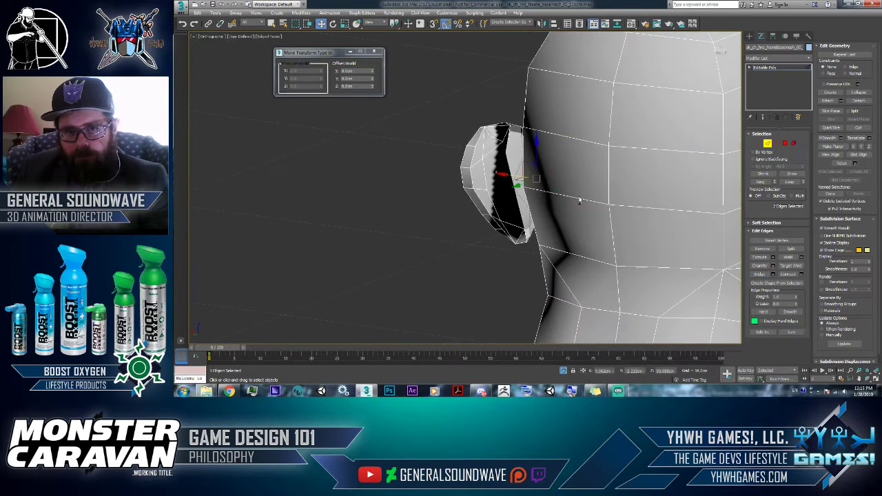
{"action": "left_click", "coordinate": [577, 199]}
{"action": "key", "text": "ctrl+z"}
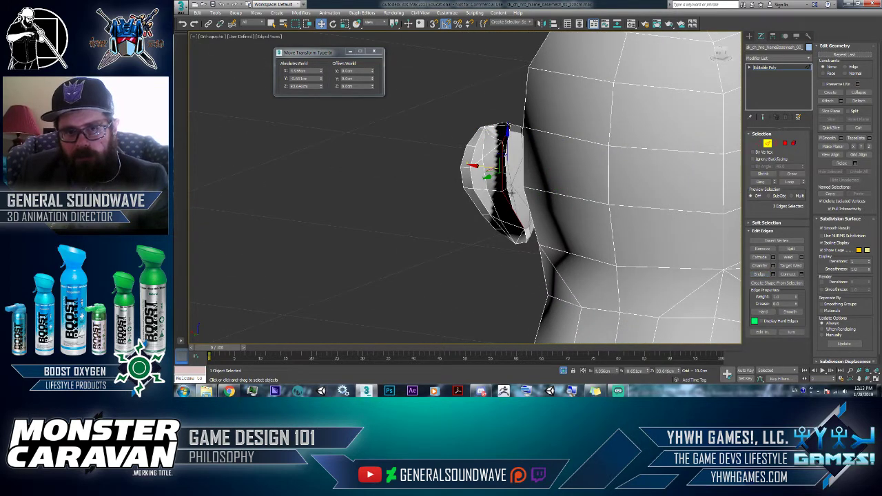
Remove the extra vertex that splits the ear's rear border edge
{"action": "scroll", "coordinate": [511, 193], "scroll_direction": "up", "scroll_amount": 5}
{"action": "left_click", "coordinate": [510, 186]}
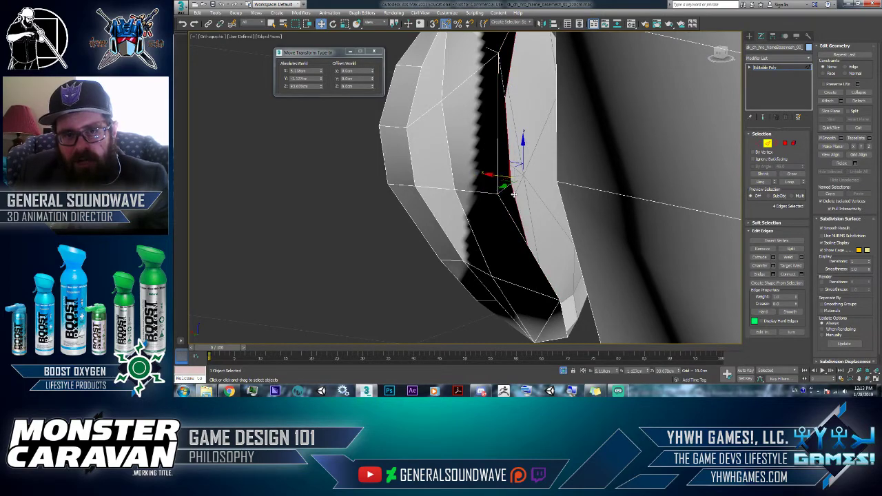
{"action": "middle_click_drag", "start_coordinate": [513, 195], "coordinate": [547, 201], "text": "alt"}
{"action": "left_click", "coordinate": [524, 244]}
{"action": "left_click", "coordinate": [520, 253]}
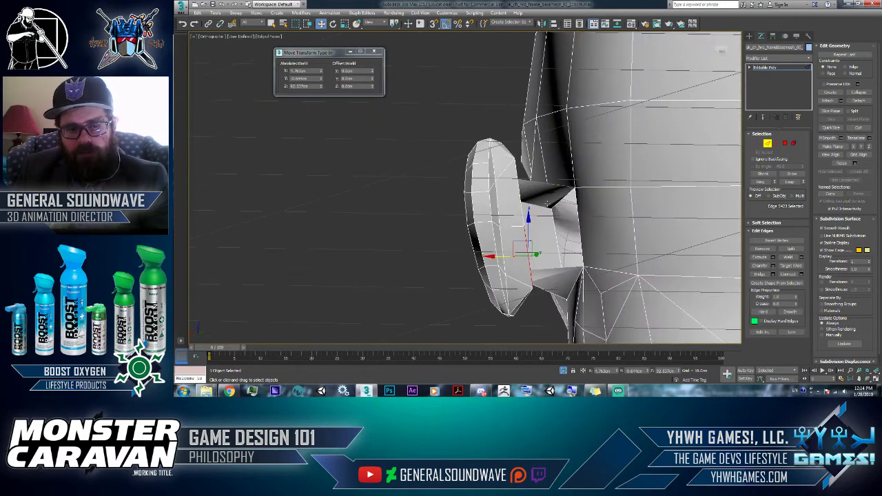
{"action": "key", "text": "1"}
{"action": "left_click", "coordinate": [522, 226]}
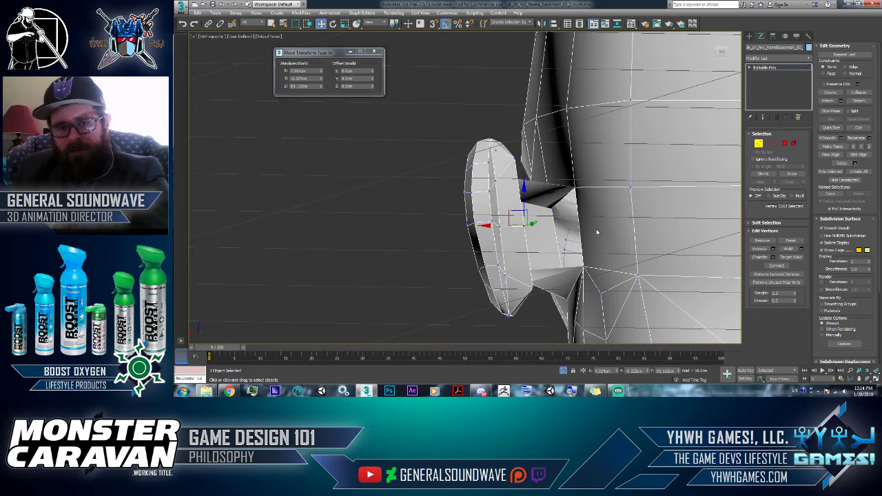
Bridge the ear's merged rear border edge to the rear edge of the head opening
{"action": "key", "text": "2"}
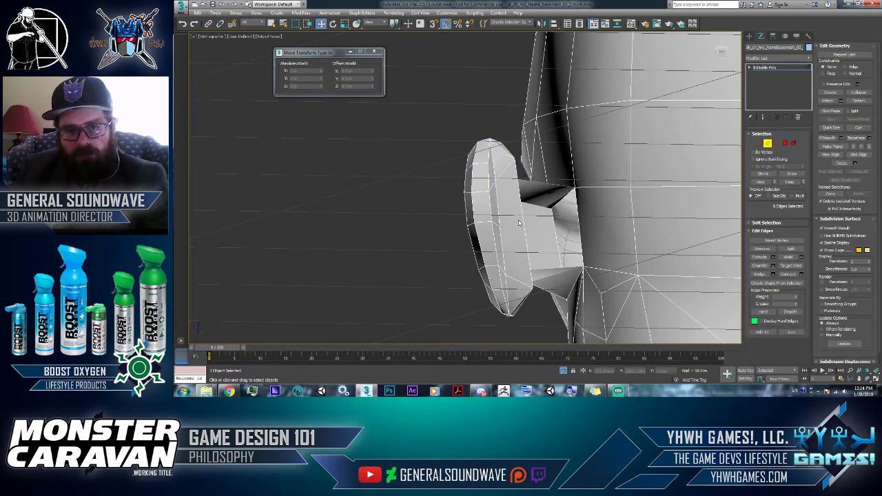
{"action": "left_click", "coordinate": [582, 241], "text": "ctrl"}
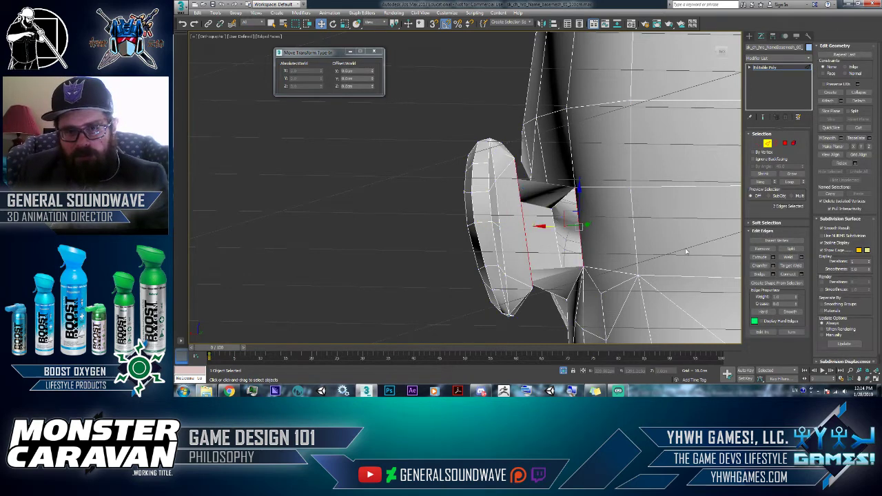
{"action": "left_click", "coordinate": [759, 273]}
Close the gap on the upper side of the ear connection by bridging its two open edges
{"action": "middle_click_drag", "start_coordinate": [466, 181], "coordinate": [522, 229], "text": "alt"}
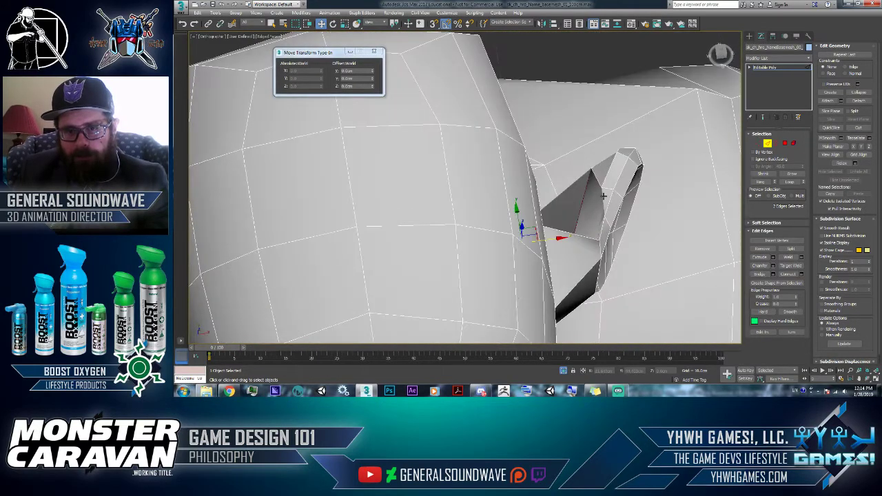
{"action": "left_click", "coordinate": [600, 213]}
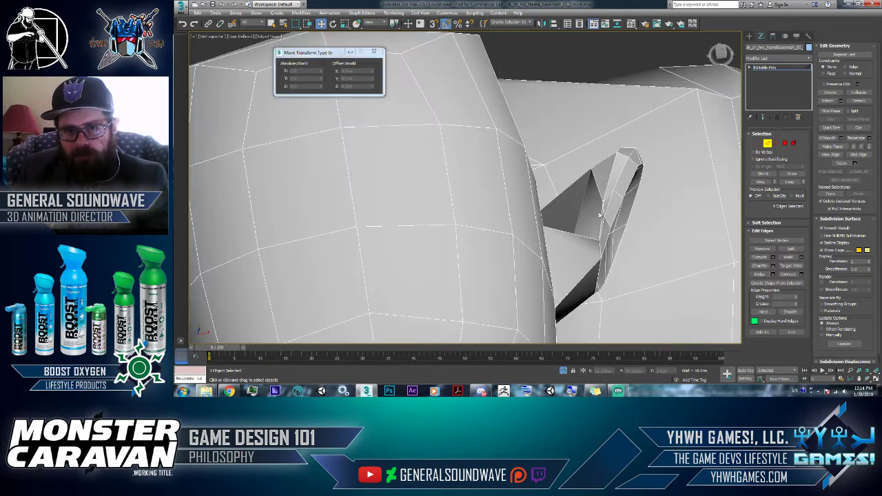
{"action": "left_click", "coordinate": [566, 234]}
{"action": "middle_click_drag", "start_coordinate": [566, 235], "coordinate": [622, 224], "text": "alt"}
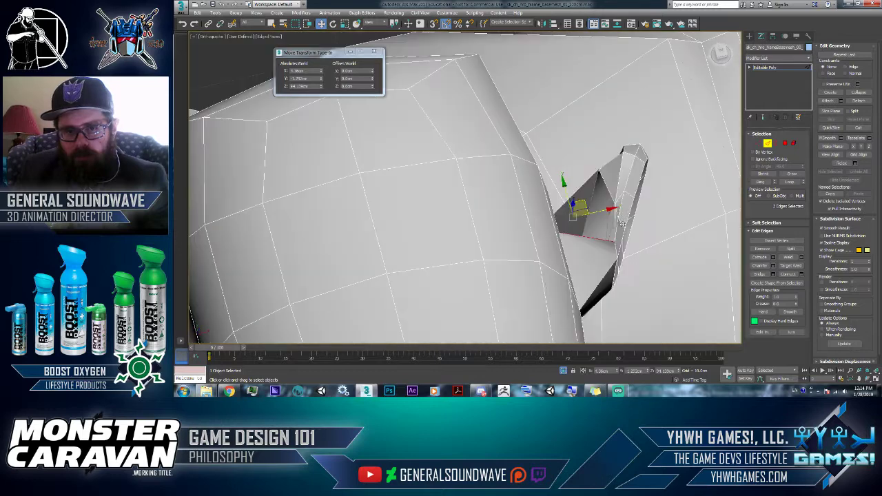
{"action": "left_click", "coordinate": [602, 184]}
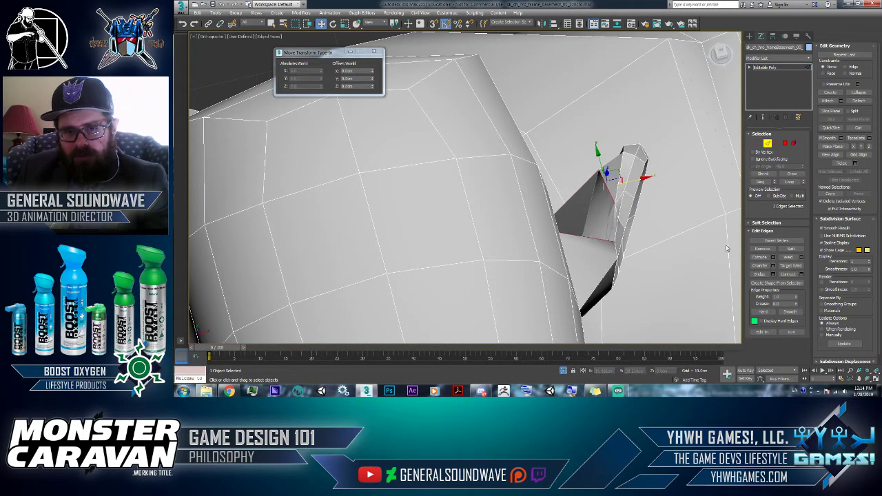
Close the gap on the underside of the ear connection by bridging its upper and lower open edges
{"action": "middle_click_drag", "start_coordinate": [699, 260], "coordinate": [536, 175], "text": "alt"}
{"action": "mouse_move", "coordinate": [513, 132]}
{"action": "middle_mouse_down", "text": "alt"}
{"action": "mouse_move", "coordinate": [517, 195]}
{"action": "mouse_move", "coordinate": [526, 200]}
{"action": "mouse_move", "coordinate": [593, 169]}
{"action": "mouse_move", "coordinate": [696, 182]}
{"action": "mouse_move", "coordinate": [572, 233]}
{"action": "middle_mouse_up", "text": "alt"}
{"action": "left_click", "coordinate": [522, 178]}
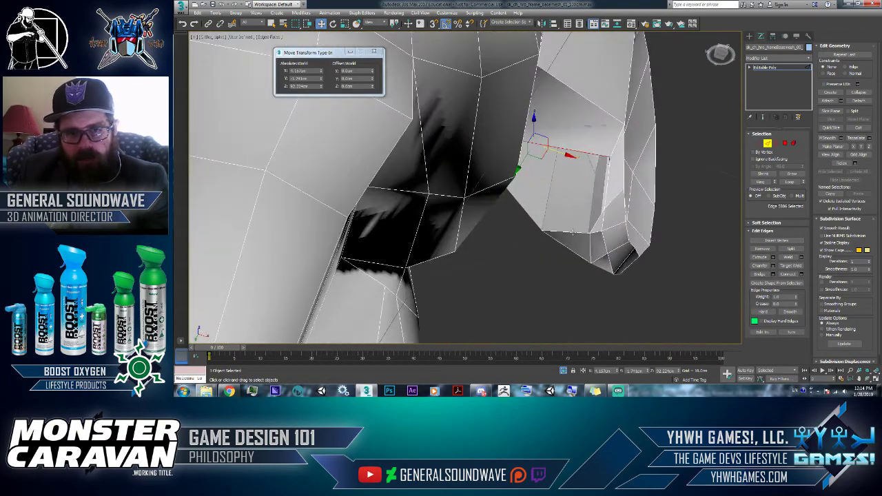
{"action": "left_click", "coordinate": [597, 223]}
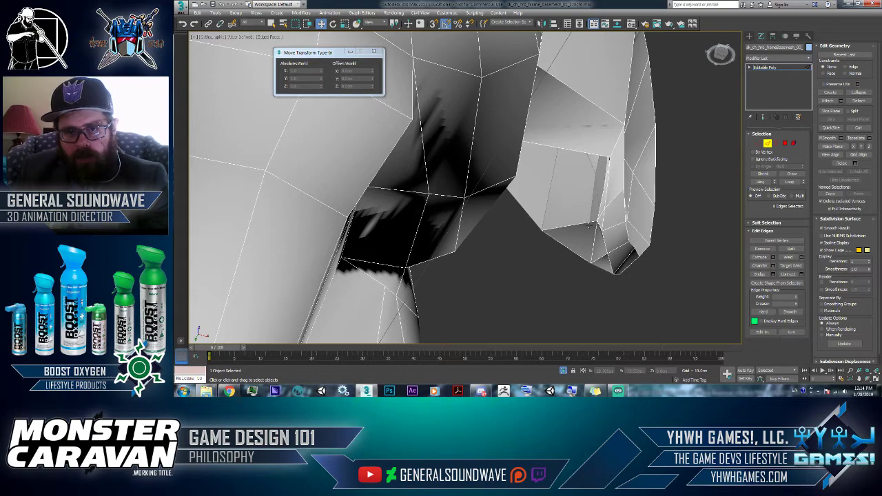
{"action": "left_click", "coordinate": [585, 223]}
{"action": "left_click", "coordinate": [570, 150], "text": "ctrl"}
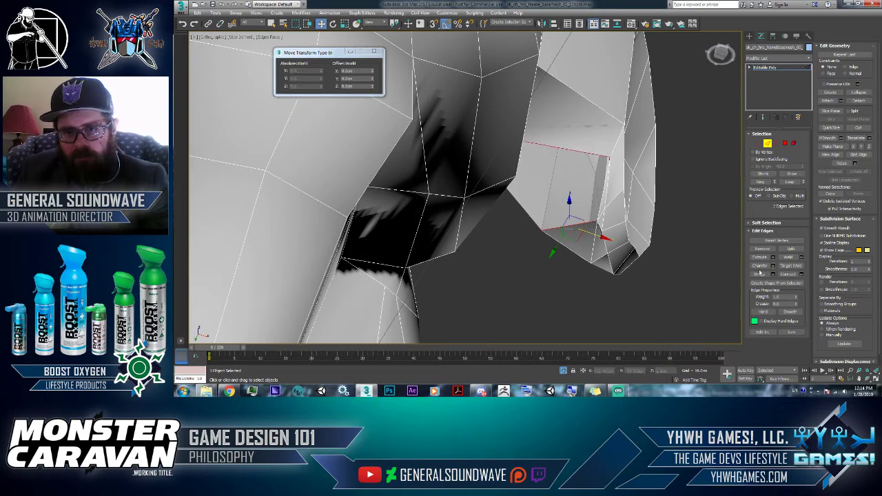
Move all of the ear's outer vertices inward in the front view until the ear sits against the head
{"action": "scroll", "coordinate": [524, 207], "scroll_direction": "down", "scroll_amount": 5}
{"action": "middle_click_drag", "start_coordinate": [482, 289], "coordinate": [606, 275], "text": "alt"}
{"action": "key", "text": "f"}
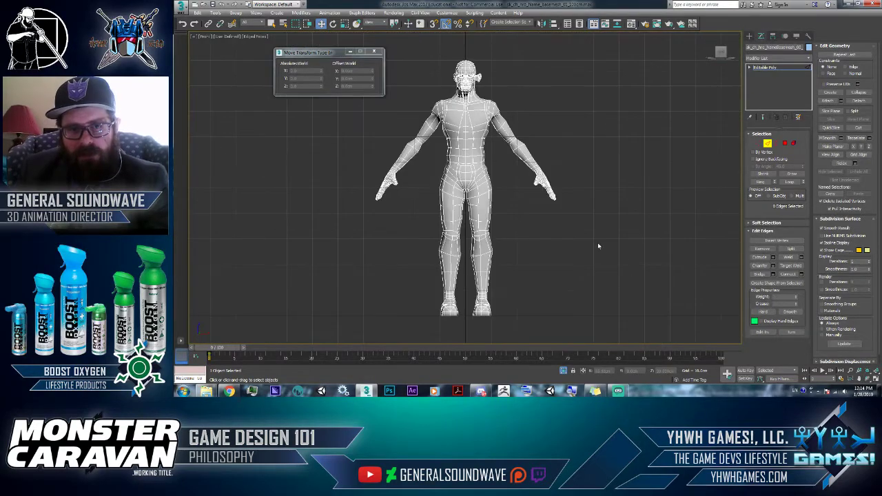
{"action": "scroll", "coordinate": [703, 186], "scroll_direction": "up", "scroll_amount": 8}
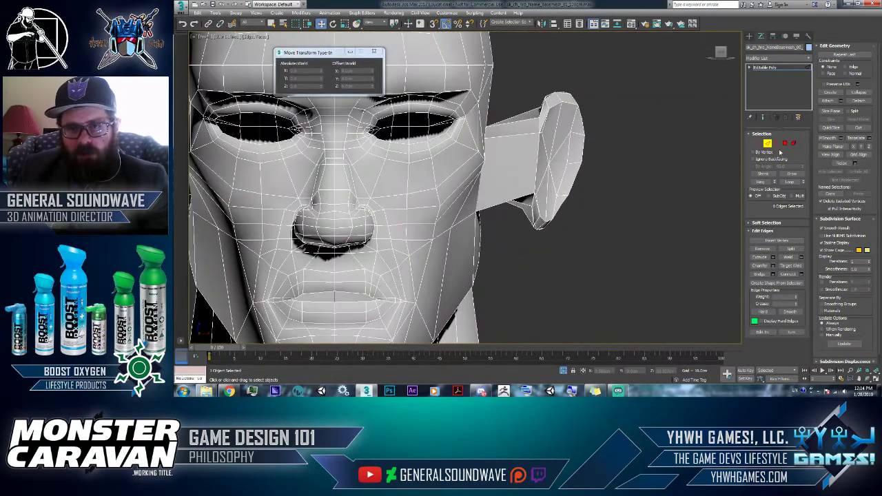
{"action": "left_click", "coordinate": [758, 144]}
{"action": "left_click_drag", "start_coordinate": [516, 69], "coordinate": [604, 256]}
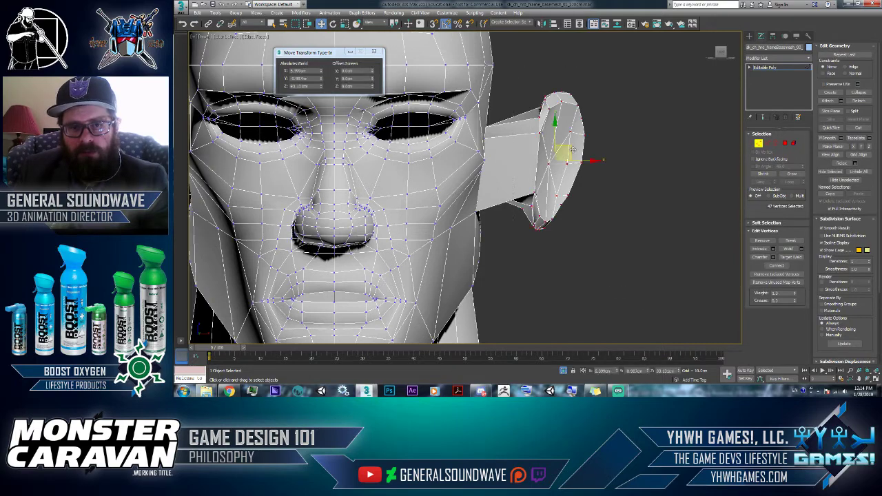
{"action": "left_click_drag", "start_coordinate": [580, 160], "coordinate": [531, 162]}
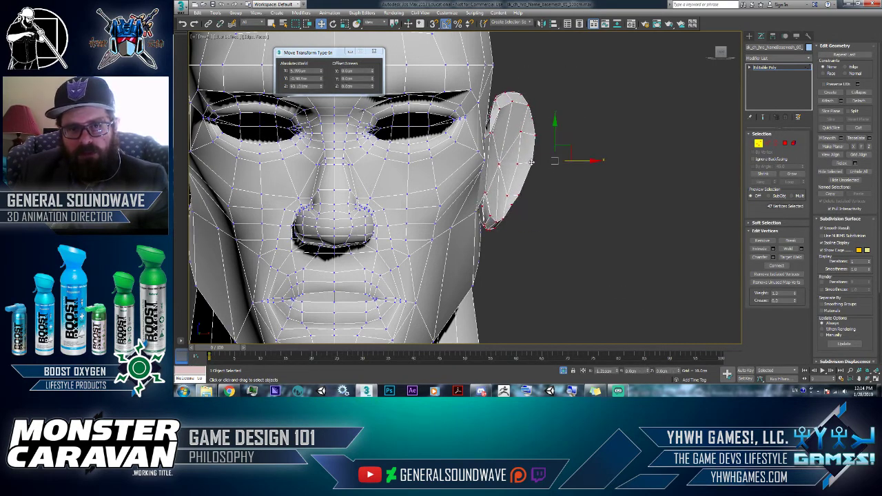
Reposition the vertices where the back of the ear meets the head, raising the upper one and lowering the lower one
{"action": "middle_click_drag", "start_coordinate": [543, 177], "coordinate": [480, 254], "text": "alt"}
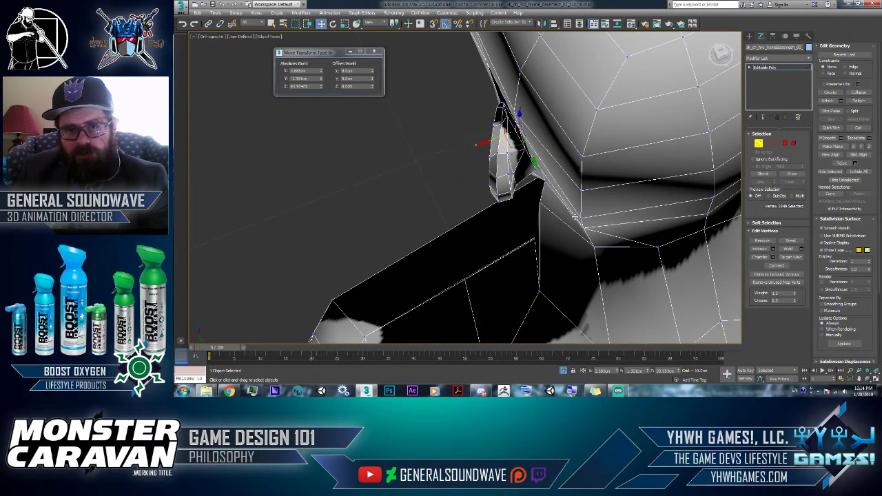
{"action": "middle_click_drag", "start_coordinate": [575, 217], "coordinate": [650, 224], "text": "alt"}
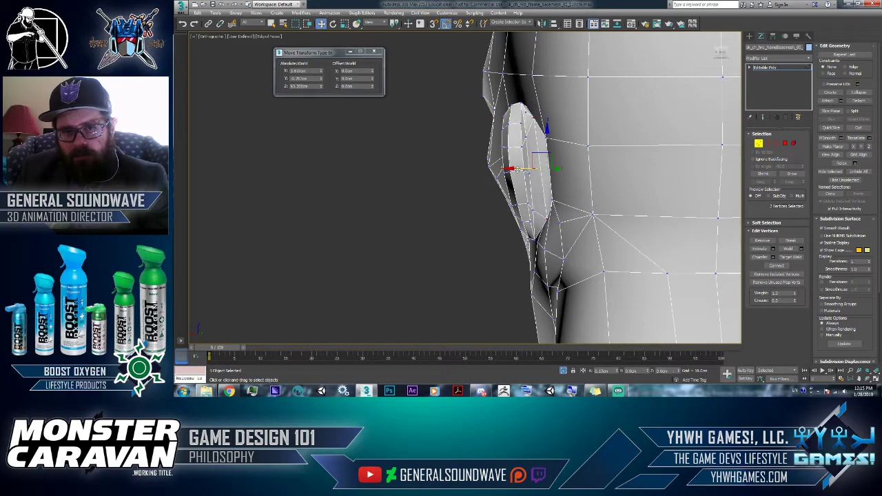
{"action": "mouse_move", "coordinate": [519, 170]}
{"action": "middle_mouse_down", "text": "alt"}
{"action": "mouse_move", "coordinate": [547, 178]}
{"action": "mouse_move", "coordinate": [540, 142]}
{"action": "middle_mouse_up", "text": "alt"}
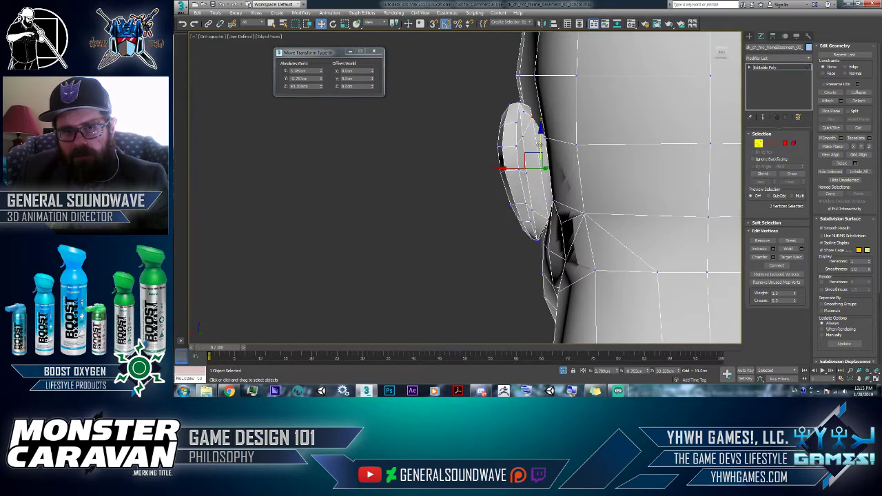
{"action": "left_click_drag", "start_coordinate": [545, 115], "coordinate": [554, 85]}
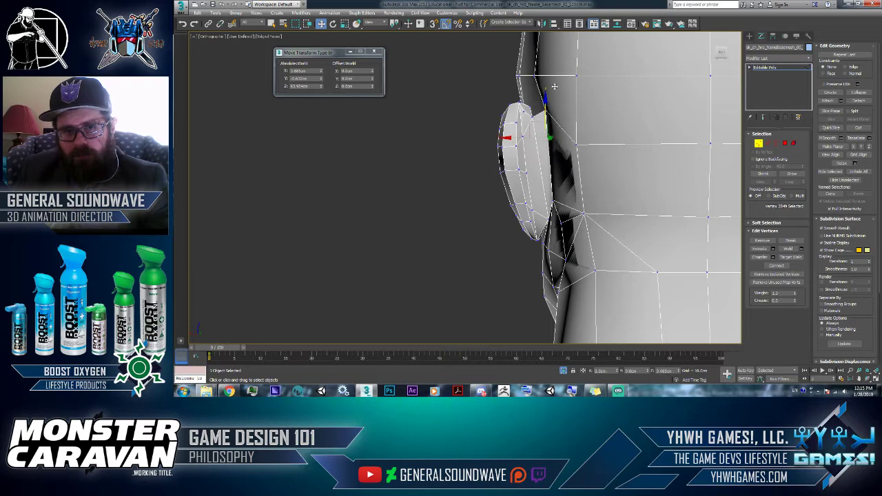
{"action": "middle_click_drag", "start_coordinate": [554, 86], "coordinate": [545, 72], "text": "alt"}
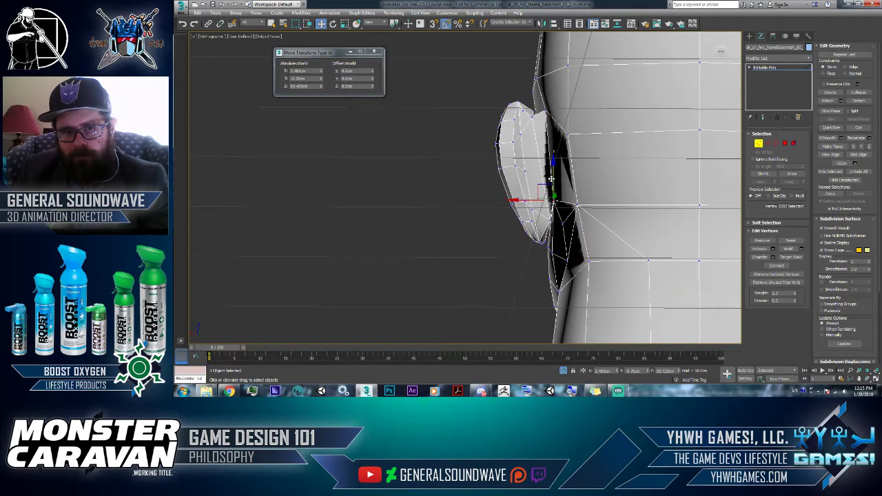
{"action": "left_click_drag", "start_coordinate": [551, 178], "coordinate": [559, 209]}
Cut a new edge from the front of the ear across the temple to the cheek vertex behind the eye
{"action": "middle_click_drag", "start_coordinate": [561, 200], "coordinate": [664, 225], "text": "alt"}
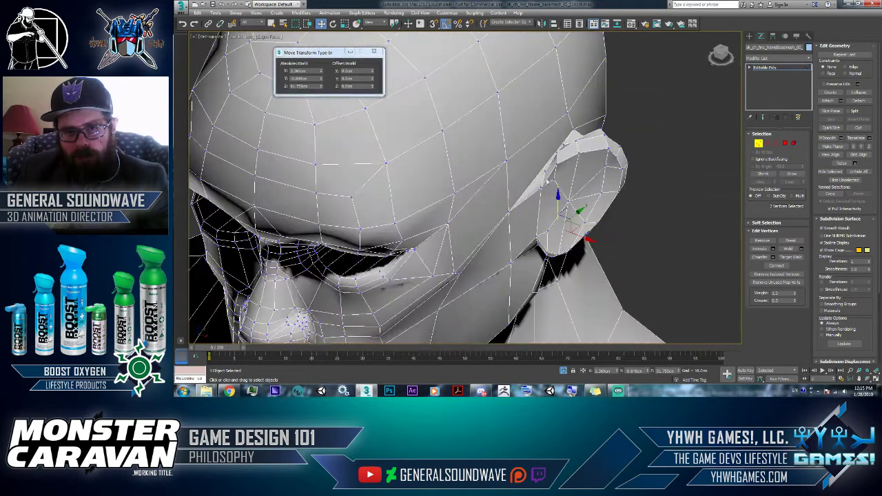
{"action": "left_click", "coordinate": [545, 170]}
{"action": "left_click", "coordinate": [508, 211], "text": "ctrl"}
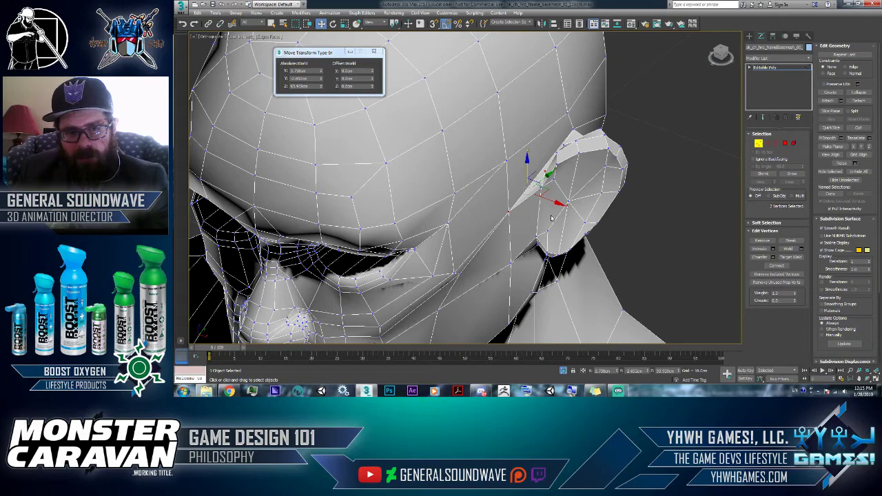
{"action": "middle_click_drag", "start_coordinate": [551, 218], "coordinate": [457, 241], "text": "alt"}
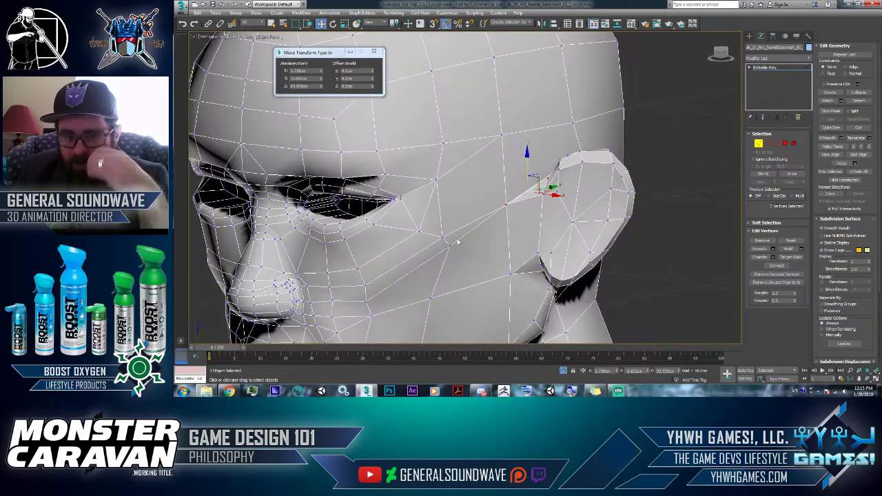
{"action": "scroll", "coordinate": [522, 217], "scroll_direction": "up", "scroll_amount": 2}
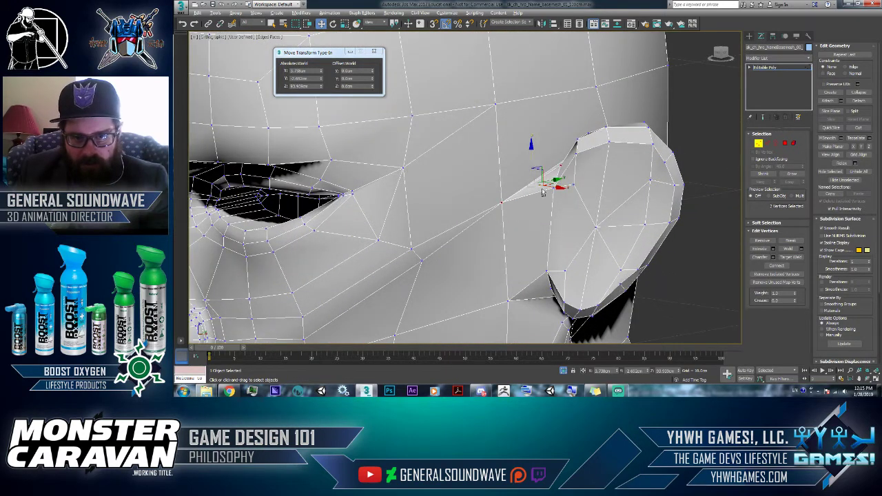
{"action": "middle_click_drag", "start_coordinate": [542, 193], "coordinate": [557, 195], "text": "alt"}
{"action": "middle_click_drag", "start_coordinate": [585, 226], "coordinate": [758, 195], "text": "alt"}
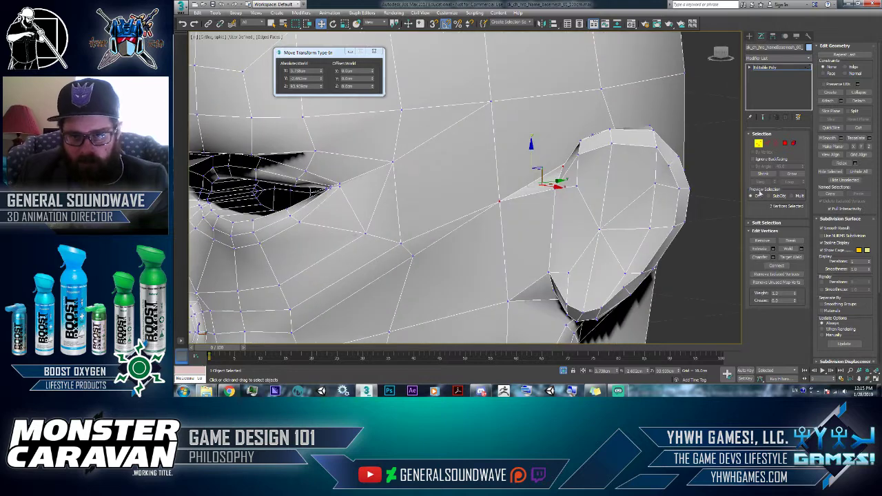
{"action": "left_click", "coordinate": [857, 128]}
{"action": "left_click", "coordinate": [412, 255]}
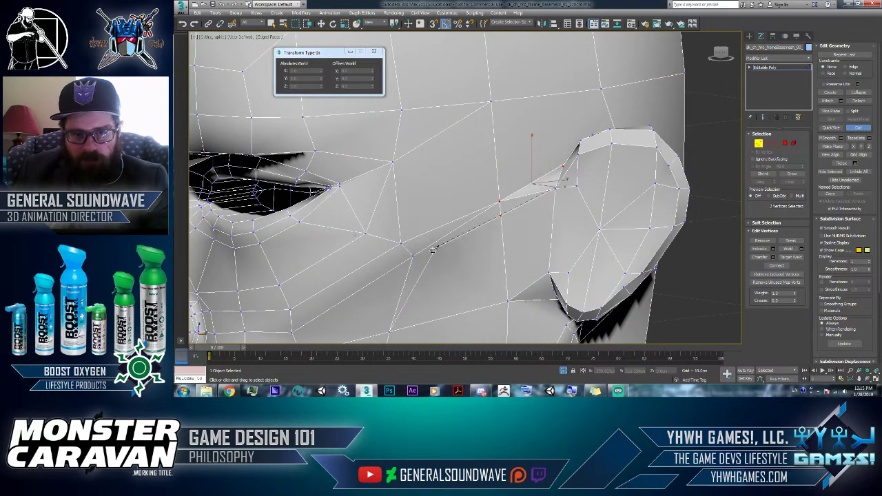
{"action": "left_click", "coordinate": [500, 215]}
{"action": "right_click", "coordinate": [507, 227]}
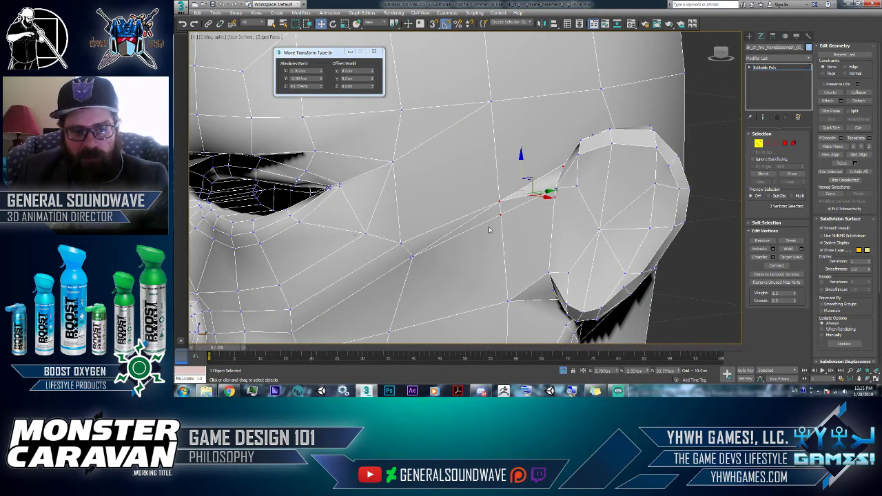
Clean up the redundant diagonal edge crossing the temple between the cheek and the front of the ear
{"action": "key", "text": "2"}
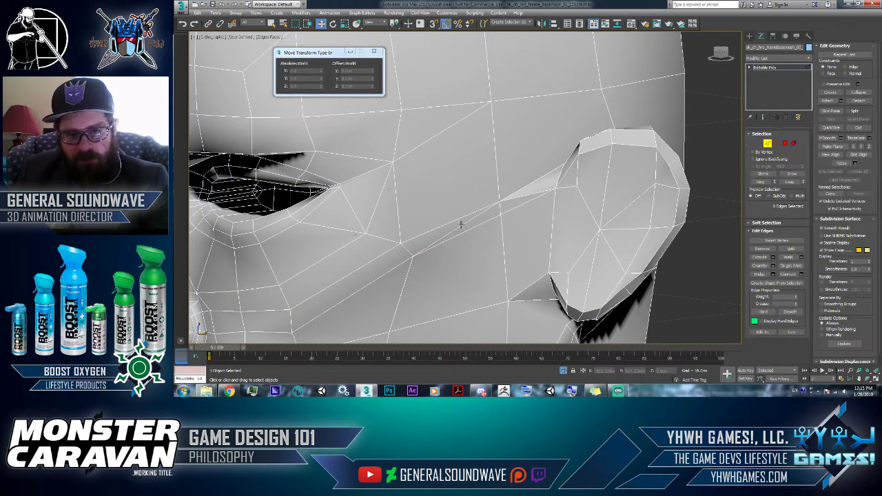
{"action": "left_click", "coordinate": [461, 225]}
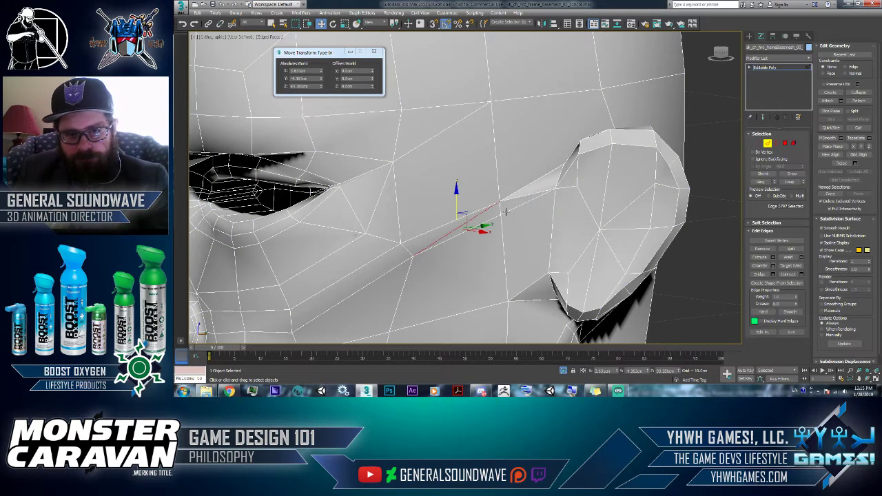
{"action": "left_click", "coordinate": [559, 204]}
{"action": "middle_click_drag", "start_coordinate": [532, 199], "coordinate": [557, 182], "text": "alt"}
{"action": "left_click", "coordinate": [556, 182]}
Raise the temple vertex in front of the ear slightly and lower the vertices along the ear's front attachment
{"action": "key", "text": "1"}
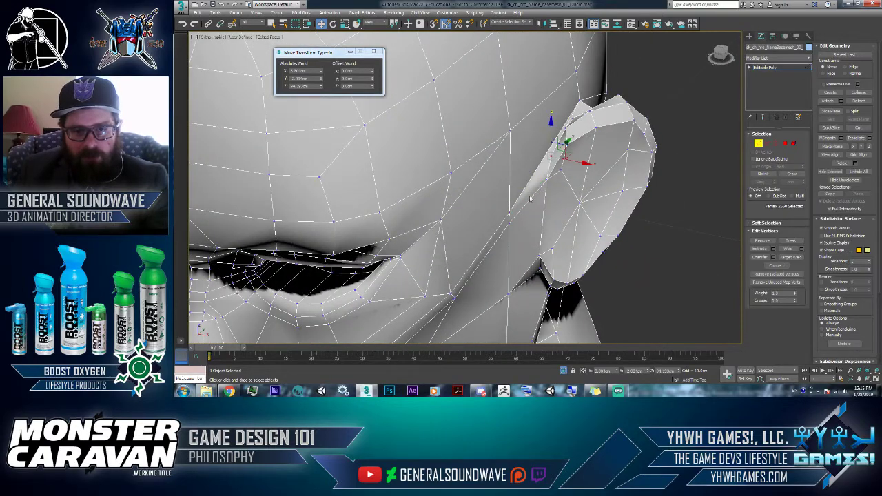
{"action": "left_click", "coordinate": [508, 213], "text": "ctrl"}
{"action": "middle_click_drag", "start_coordinate": [544, 223], "coordinate": [555, 200], "text": "alt"}
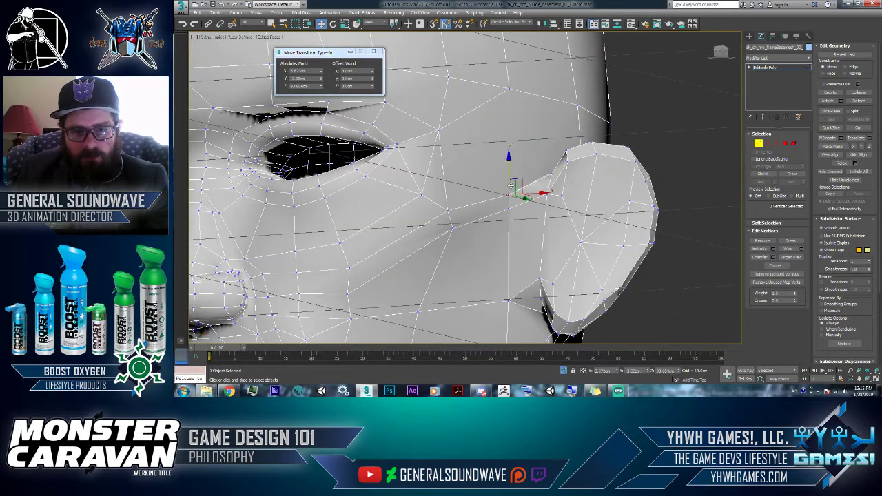
{"action": "middle_click_drag", "start_coordinate": [509, 168], "coordinate": [640, 293], "text": "alt"}
{"action": "scroll", "coordinate": [555, 155], "scroll_direction": "up", "scroll_amount": 4}
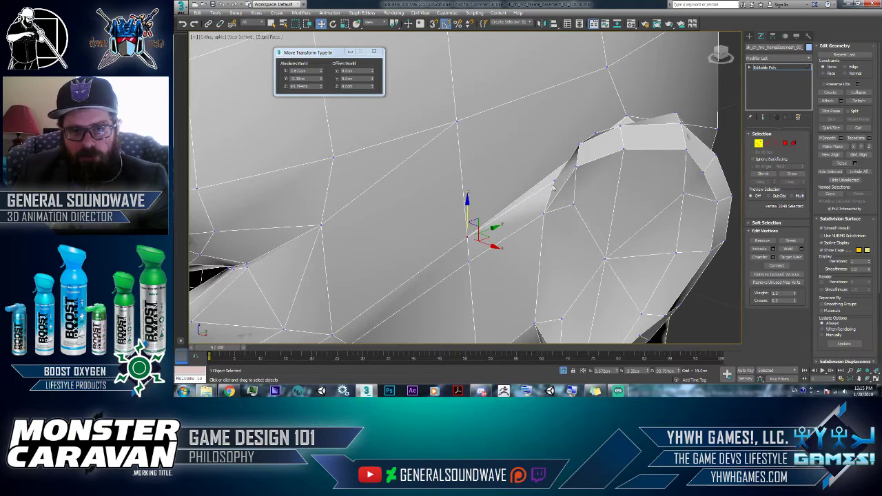
{"action": "left_click", "coordinate": [553, 181]}
{"action": "left_click_drag", "start_coordinate": [551, 180], "coordinate": [554, 201]}
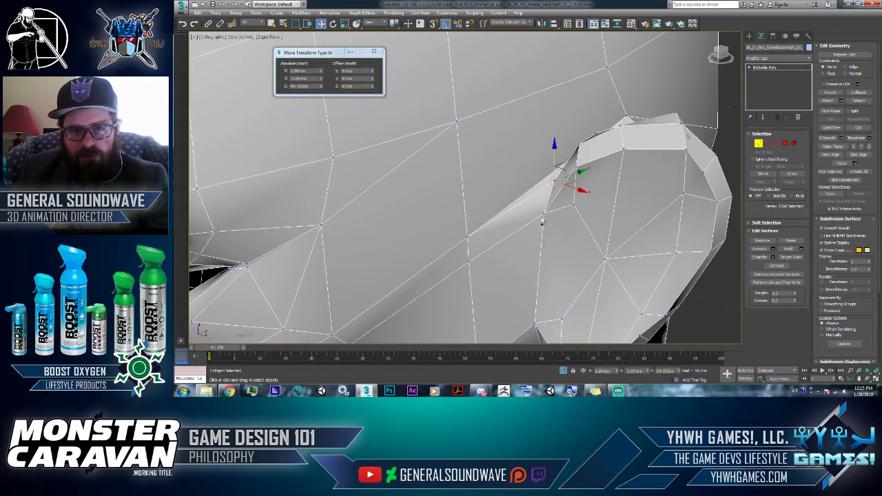
Connect the two long edges behind the ear with a cross edge and join its end vertex to the adjacent ear vertex
{"action": "middle_click_drag", "start_coordinate": [584, 216], "coordinate": [577, 238], "text": "alt"}
{"action": "key", "text": "2"}
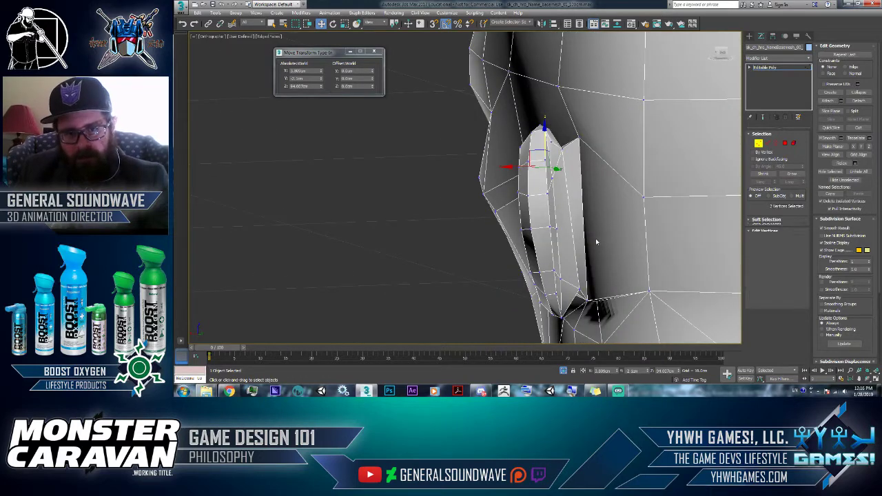
{"action": "left_click", "coordinate": [577, 236]}
{"action": "mouse_move", "coordinate": [575, 236]}
{"action": "middle_mouse_down", "text": "alt"}
{"action": "mouse_move", "coordinate": [593, 234]}
{"action": "mouse_move", "coordinate": [582, 231]}
{"action": "middle_mouse_up", "text": "alt"}
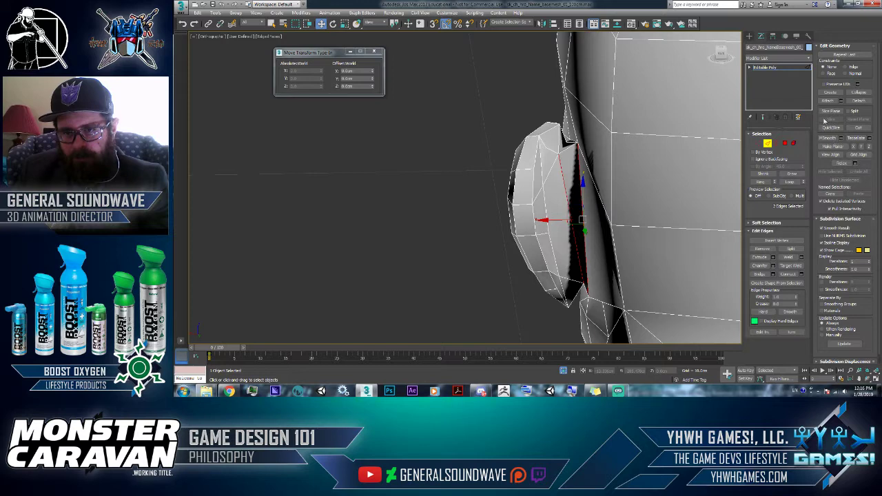
{"action": "left_click", "coordinate": [797, 274]}
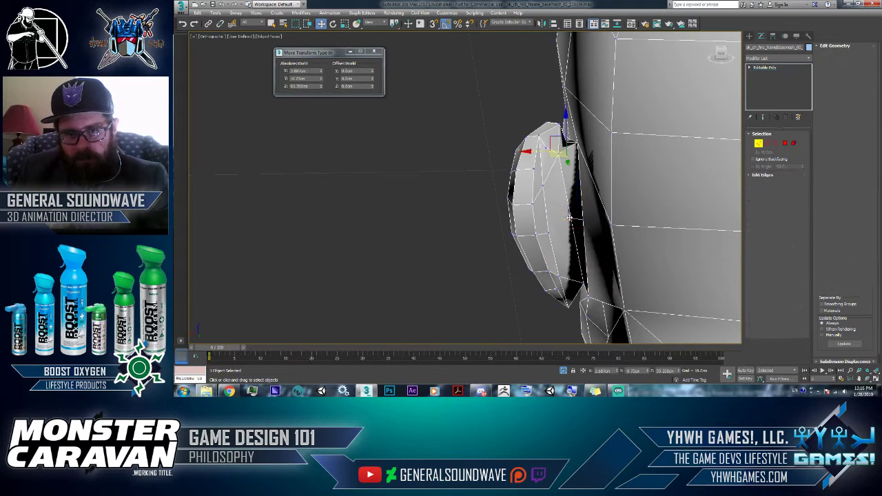
{"action": "key", "text": "1"}
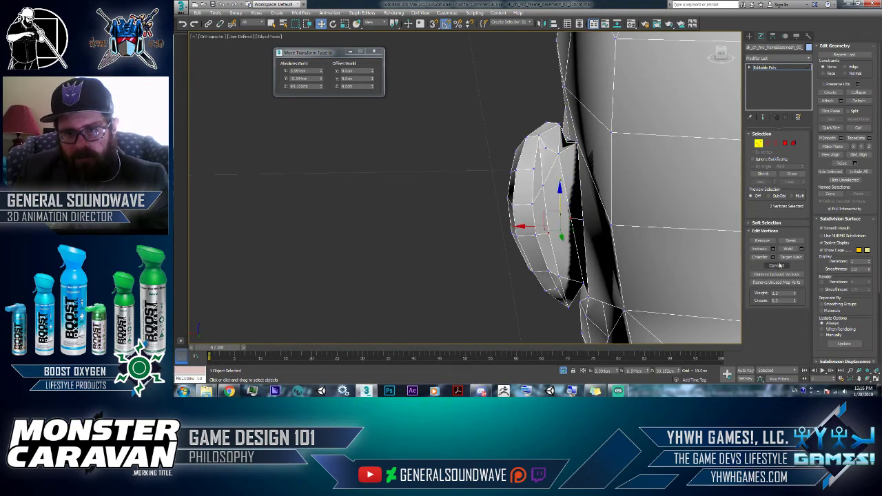
{"action": "middle_click_drag", "start_coordinate": [563, 261], "coordinate": [586, 241], "text": "alt"}
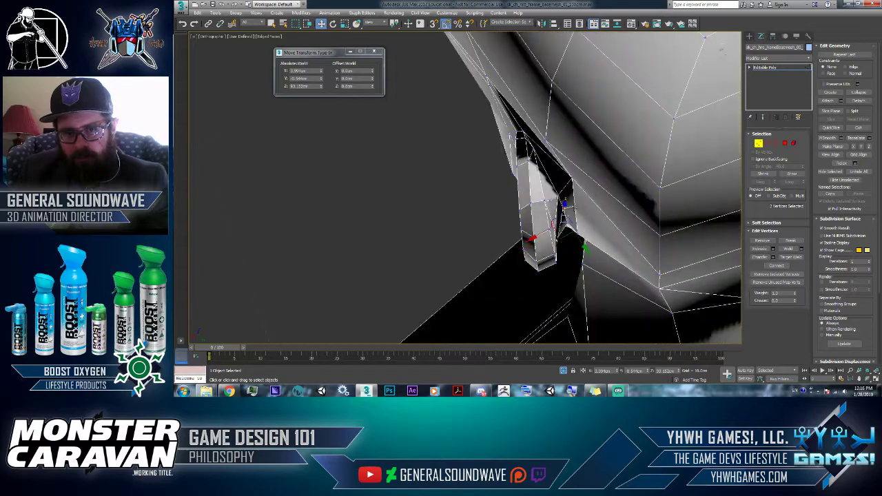
{"action": "middle_click_drag", "start_coordinate": [564, 207], "coordinate": [547, 216], "text": "alt"}
Add a horizontal edge across the back of the head at ear height by connecting the neighbouring vertical edges
{"action": "key", "text": "2"}
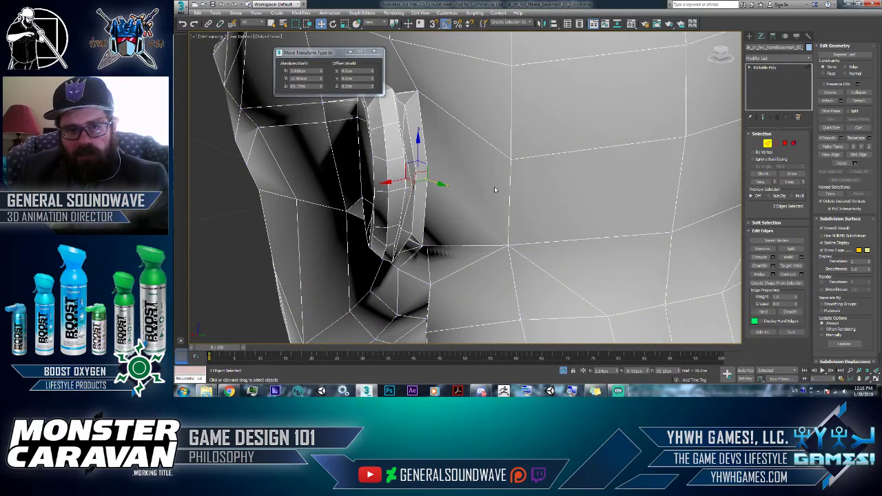
{"action": "left_click", "coordinate": [510, 181]}
{"action": "left_click", "coordinate": [760, 182]}
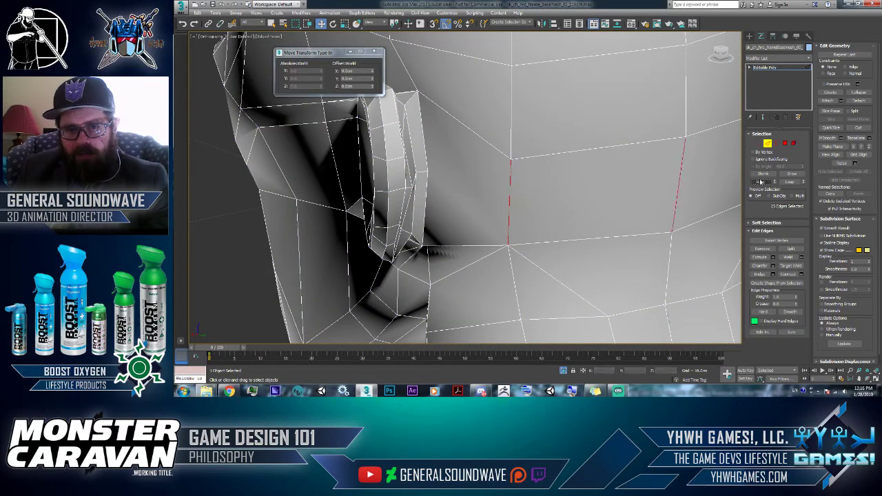
{"action": "scroll", "coordinate": [551, 227], "scroll_direction": "down", "scroll_amount": 5}
{"action": "middle_click_drag", "start_coordinate": [551, 227], "coordinate": [316, 134], "text": "alt"}
{"action": "middle_click_drag", "start_coordinate": [504, 286], "coordinate": [470, 270], "text": "alt"}
{"action": "left_click", "coordinate": [624, 153]}
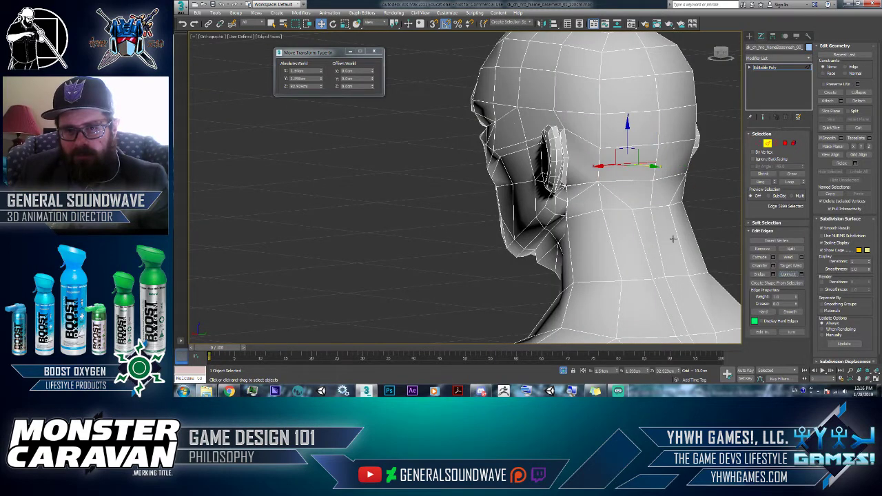
Connect the end vertex of the new back-of-head edge to the vertex on the rear of the ear
{"action": "middle_click_drag", "start_coordinate": [624, 153], "coordinate": [564, 221], "text": "alt"}
{"action": "scroll", "coordinate": [565, 221], "scroll_direction": "up", "scroll_amount": 3}
{"action": "key", "text": "1"}
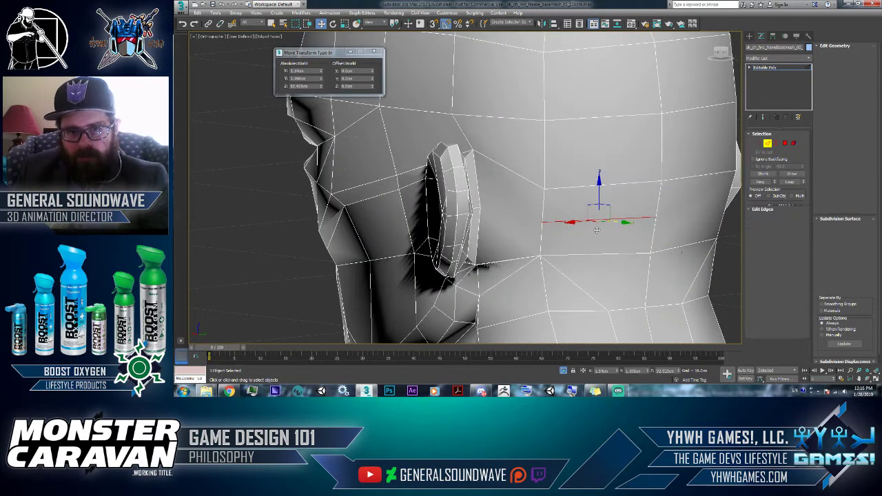
{"action": "left_click", "coordinate": [542, 222]}
{"action": "left_click_drag", "start_coordinate": [542, 222], "coordinate": [510, 214]}
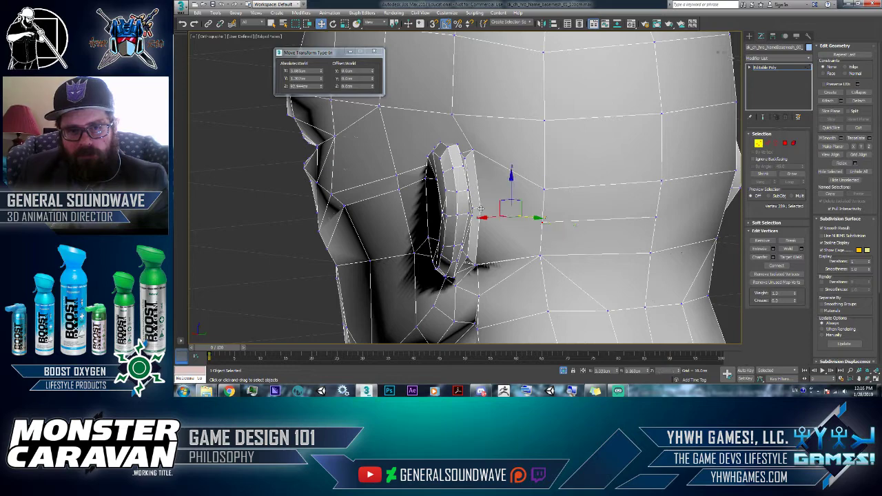
Select all vertices of the character's right half in the front view, excluding the centre line, and delete them
{"action": "mouse_move", "coordinate": [623, 229]}
{"action": "middle_mouse_down", "text": "alt"}
{"action": "mouse_move", "coordinate": [599, 240]}
{"action": "mouse_move", "coordinate": [618, 235]}
{"action": "middle_mouse_up", "text": "alt"}
{"action": "scroll", "coordinate": [618, 234], "scroll_direction": "down", "scroll_amount": 6}
{"action": "key", "text": "f"}
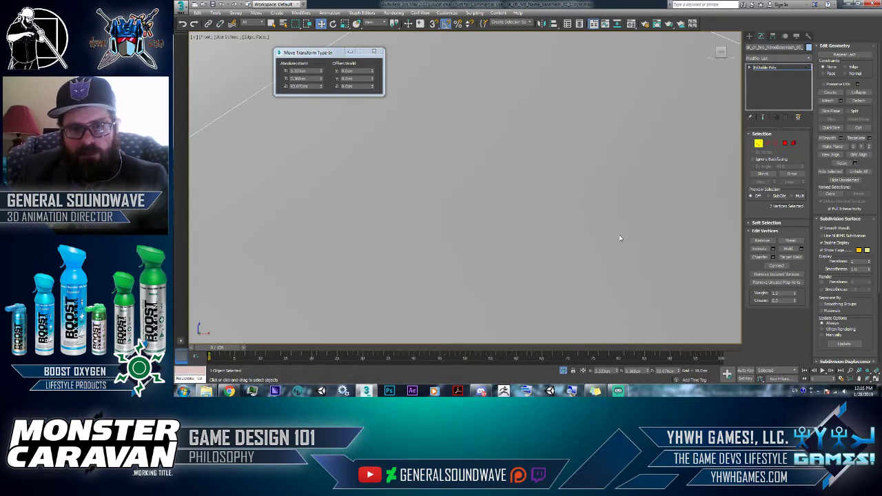
{"action": "scroll", "coordinate": [617, 234], "scroll_direction": "down", "scroll_amount": 2}
{"action": "left_click", "coordinate": [617, 233]}
{"action": "key", "text": "z"}
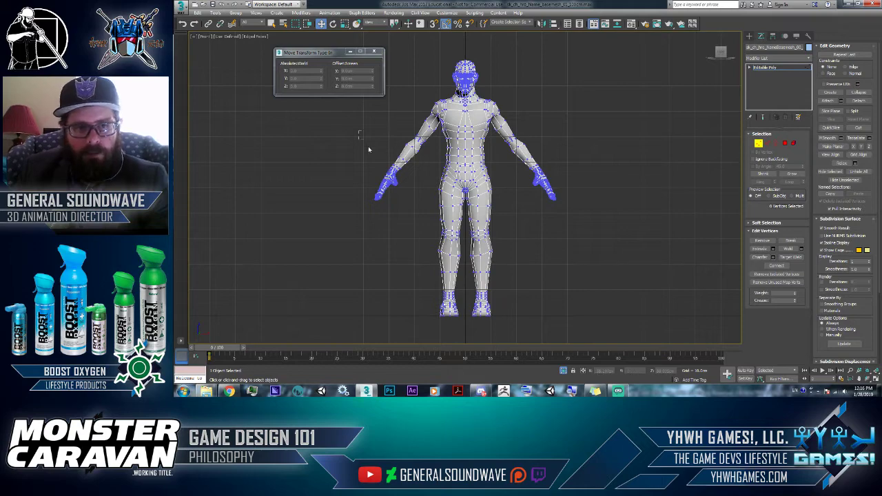
{"action": "left_click_drag", "start_coordinate": [461, 338], "coordinate": [461, 337]}
{"action": "scroll", "coordinate": [472, 207], "scroll_direction": "up", "scroll_amount": 15}
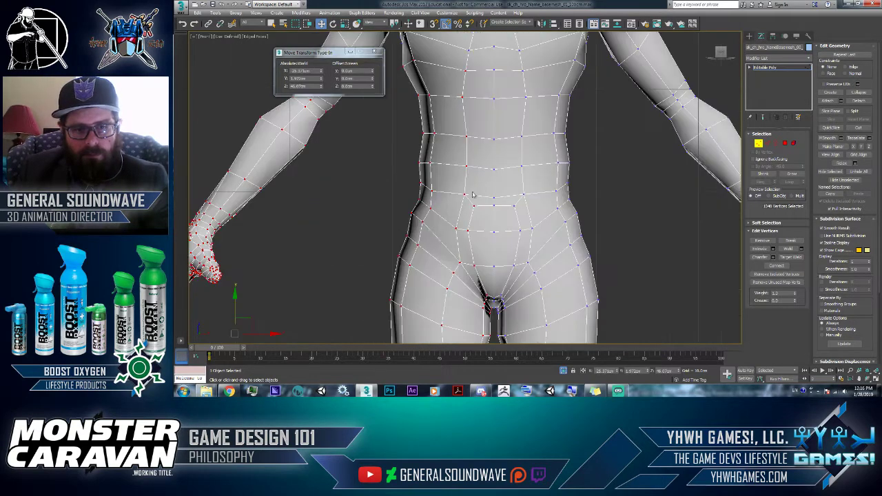
{"action": "scroll", "coordinate": [446, 320], "scroll_direction": "down", "scroll_amount": 10}
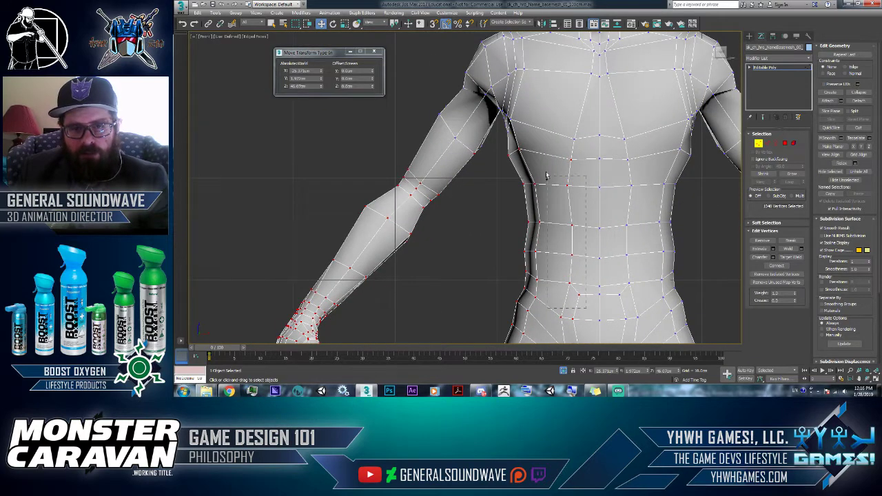
{"action": "left_click_drag", "start_coordinate": [476, 67], "coordinate": [475, 67]}
{"action": "middle_click_drag", "start_coordinate": [475, 67], "coordinate": [476, 158]}
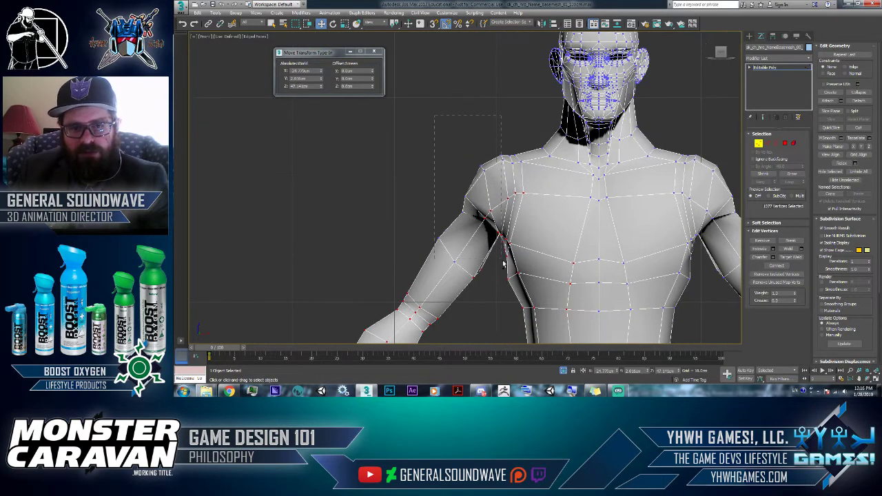
{"action": "scroll", "coordinate": [503, 264], "scroll_direction": "down", "scroll_amount": 2}
{"action": "middle_click_drag", "start_coordinate": [502, 264], "coordinate": [464, 195]}
{"action": "scroll", "coordinate": [479, 72], "scroll_direction": "up", "scroll_amount": 4}
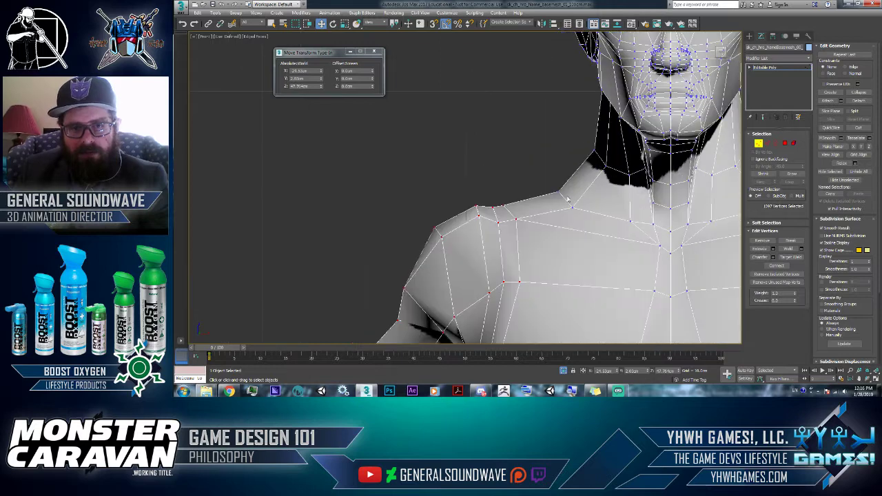
{"action": "middle_click_drag", "start_coordinate": [558, 158], "coordinate": [495, 114]}
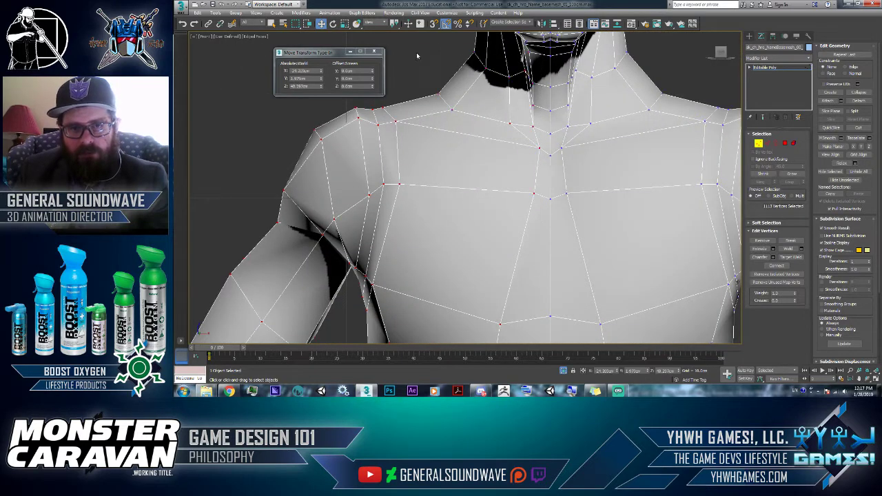
{"action": "scroll", "coordinate": [417, 56], "scroll_direction": "down", "scroll_amount": 4}
{"action": "middle_click_drag", "start_coordinate": [417, 55], "coordinate": [454, 205]}
{"action": "scroll", "coordinate": [464, 106], "scroll_direction": "up", "scroll_amount": 2}
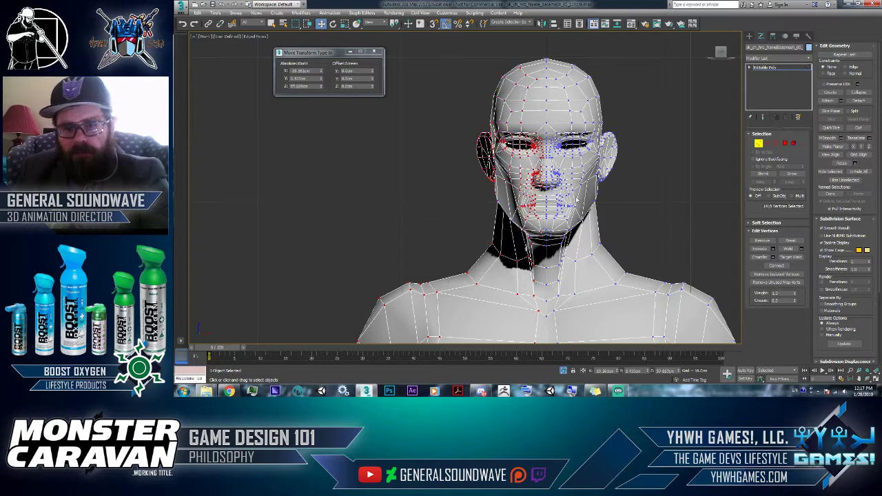
{"action": "key", "text": "Delete"}
Move the two added vertices on the back of the head upward in the right view to even out the edge spacing
{"action": "scroll", "coordinate": [598, 167], "scroll_direction": "down", "scroll_amount": 5}
{"action": "middle_click_drag", "start_coordinate": [602, 164], "coordinate": [495, 180], "text": "alt"}
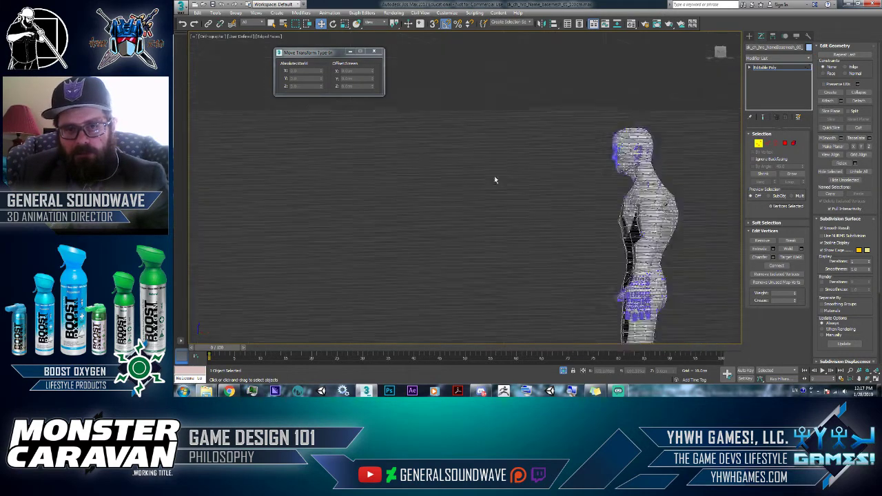
{"action": "scroll", "coordinate": [689, 145], "scroll_direction": "up", "scroll_amount": 6}
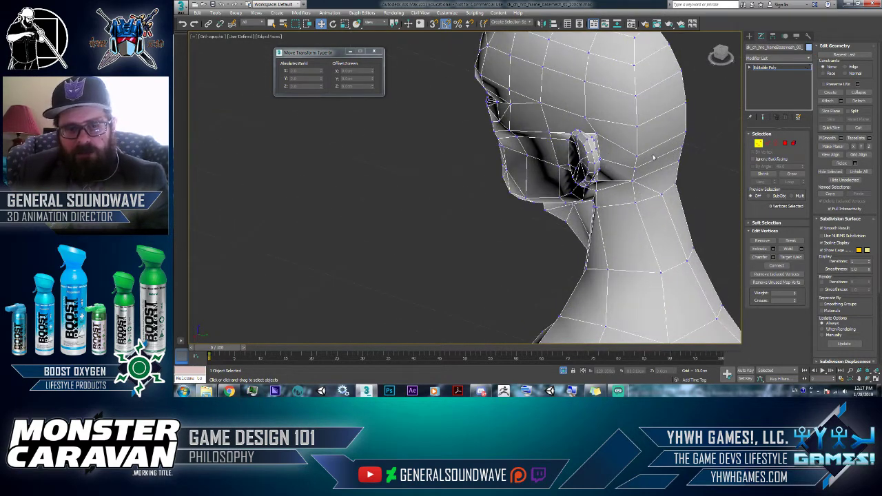
{"action": "key", "text": "r"}
{"action": "scroll", "coordinate": [466, 88], "scroll_direction": "up", "scroll_amount": 8}
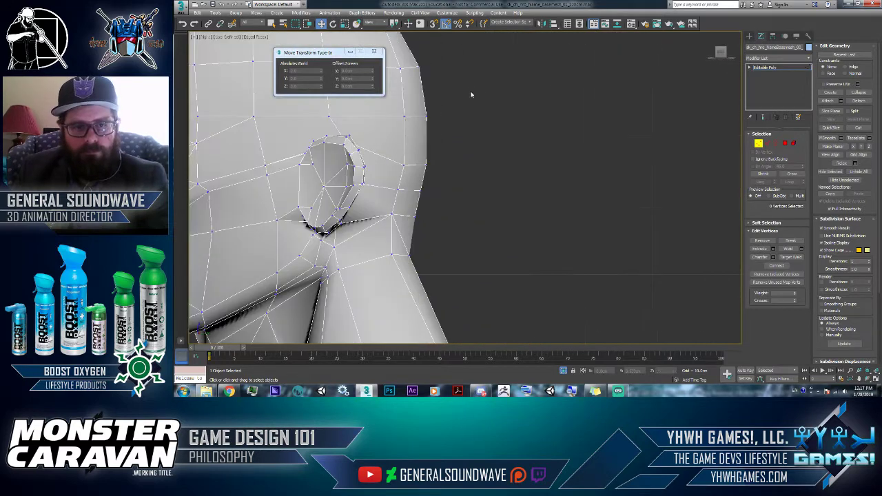
{"action": "left_click_drag", "start_coordinate": [505, 184], "coordinate": [519, 201]}
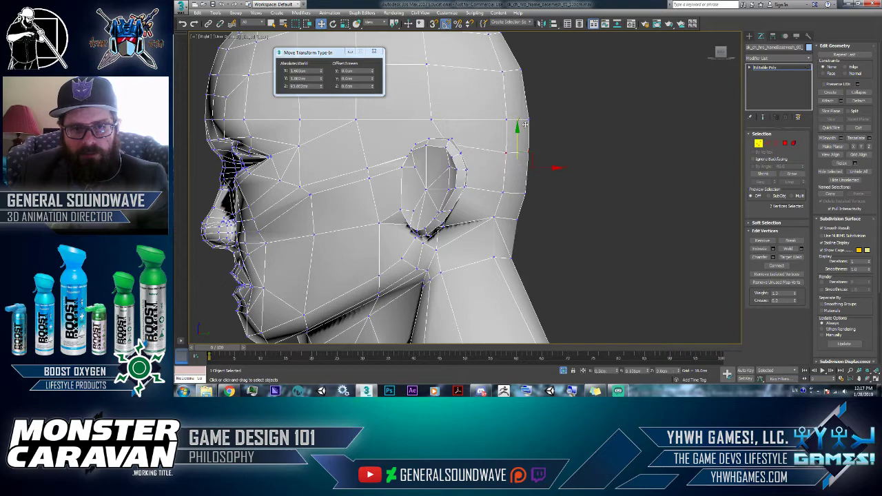
{"action": "middle_click_drag", "start_coordinate": [535, 131], "coordinate": [719, 135], "text": "alt"}
Mirror the whole half body across the X axis as a copy with no offset
{"action": "key", "text": "1"}
{"action": "scroll", "coordinate": [594, 172], "scroll_direction": "down", "scroll_amount": 5}
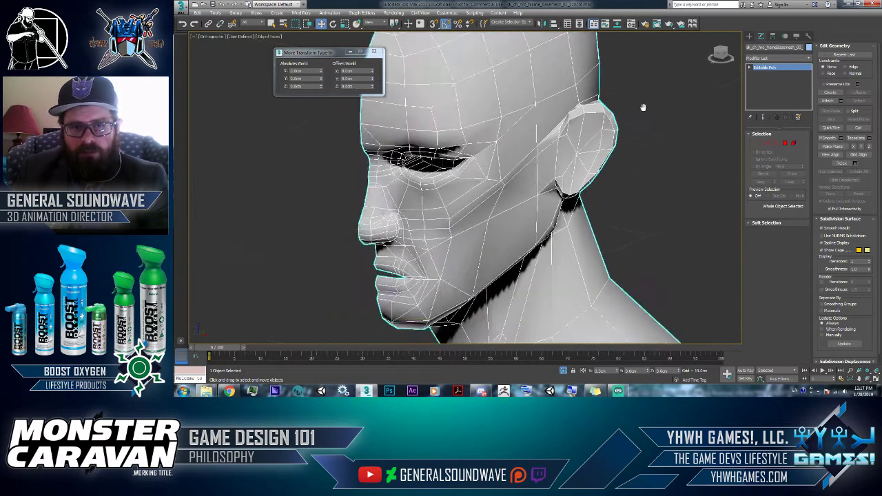
{"action": "left_click", "coordinate": [543, 23]}
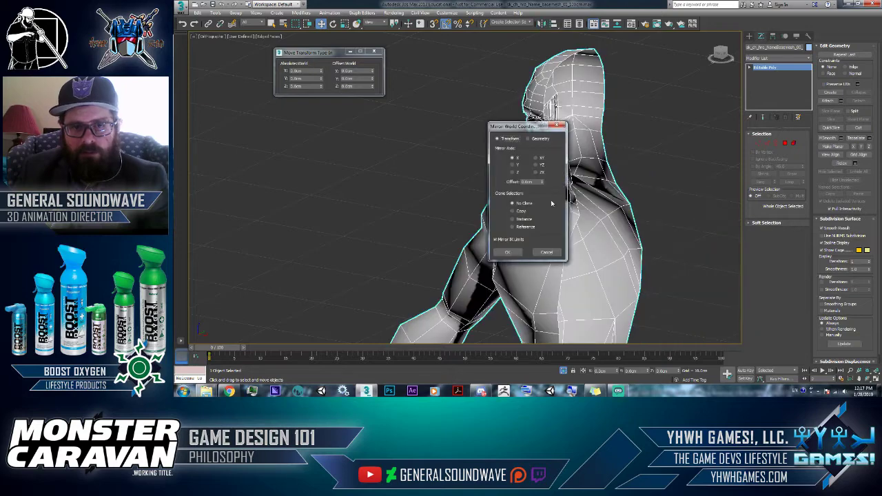
{"action": "left_click", "coordinate": [520, 212]}
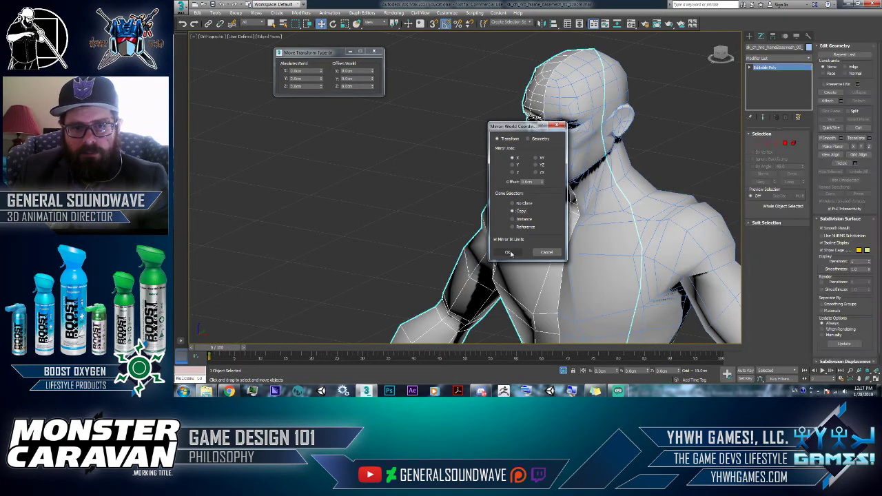
{"action": "left_click", "coordinate": [512, 251]}
Examine the mirrored half around the ear and the back-of-head seam as a selected element, then frame the whole body from the front
{"action": "middle_click_drag", "start_coordinate": [561, 208], "coordinate": [692, 197], "text": "alt"}
{"action": "middle_click_drag", "start_coordinate": [462, 122], "coordinate": [604, 234]}
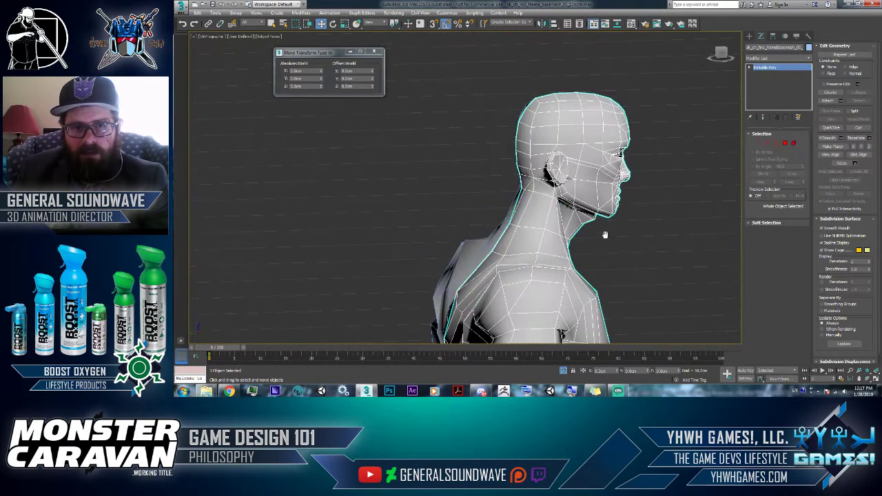
{"action": "scroll", "coordinate": [568, 143], "scroll_direction": "up", "scroll_amount": 5}
{"action": "left_click", "coordinate": [792, 143]}
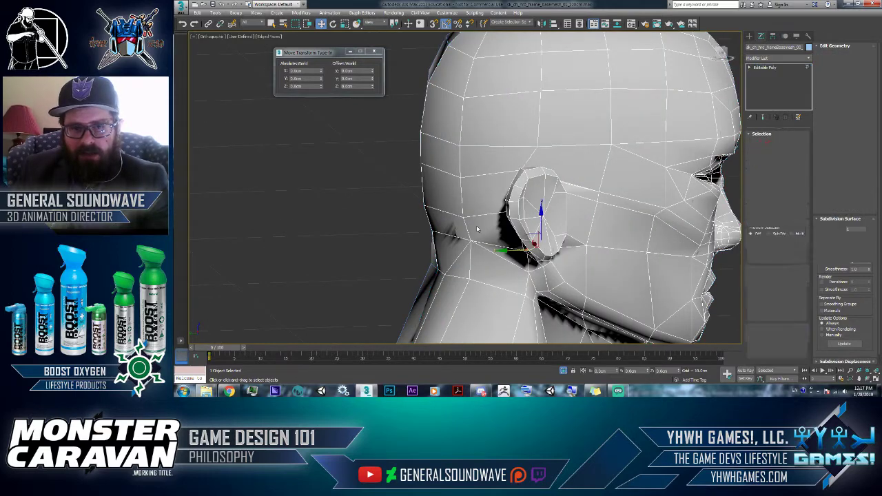
{"action": "left_click", "coordinate": [510, 208]}
{"action": "middle_click_drag", "start_coordinate": [510, 208], "coordinate": [549, 217], "text": "alt"}
{"action": "middle_click_drag", "start_coordinate": [473, 241], "coordinate": [732, 200]}
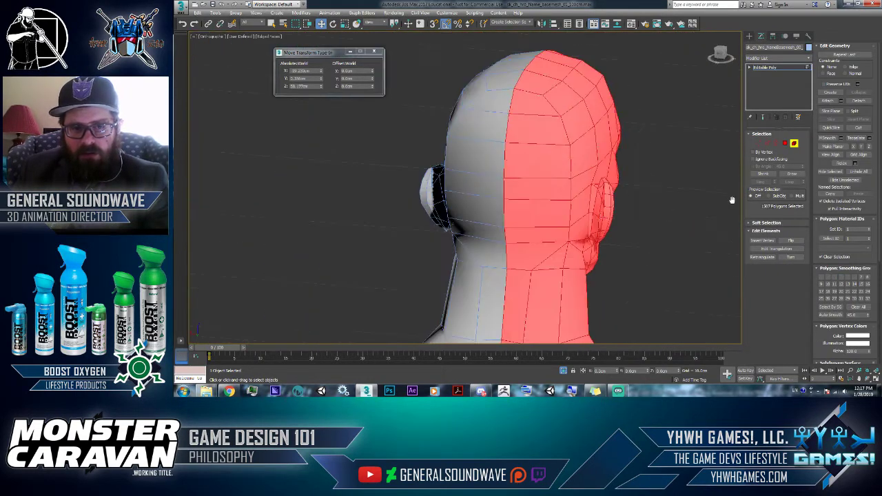
{"action": "key", "text": "f"}
{"action": "key", "text": "z"}
{"action": "left_click", "coordinate": [586, 140]}
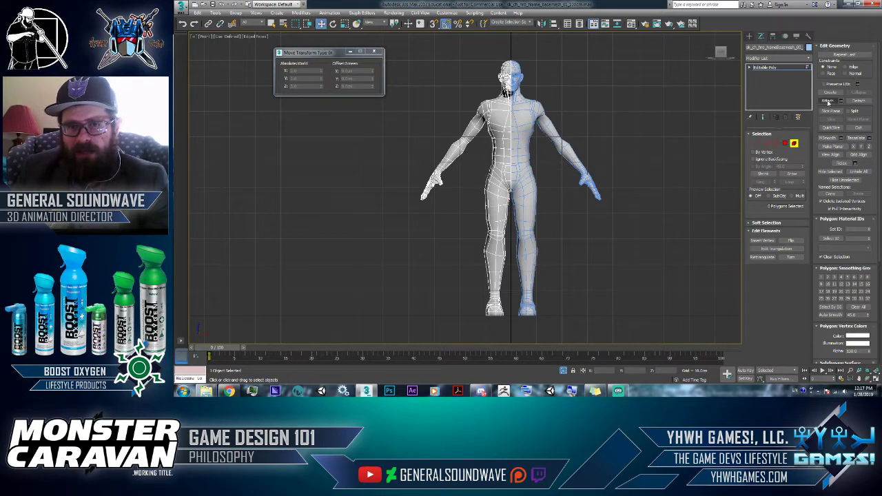
Attach the mirrored half to the original body half as one mesh and isolate the combined body from the rest of the scene
{"action": "left_click", "coordinate": [525, 114]}
{"action": "key", "text": "alt+q"}
{"action": "key", "text": "w"}
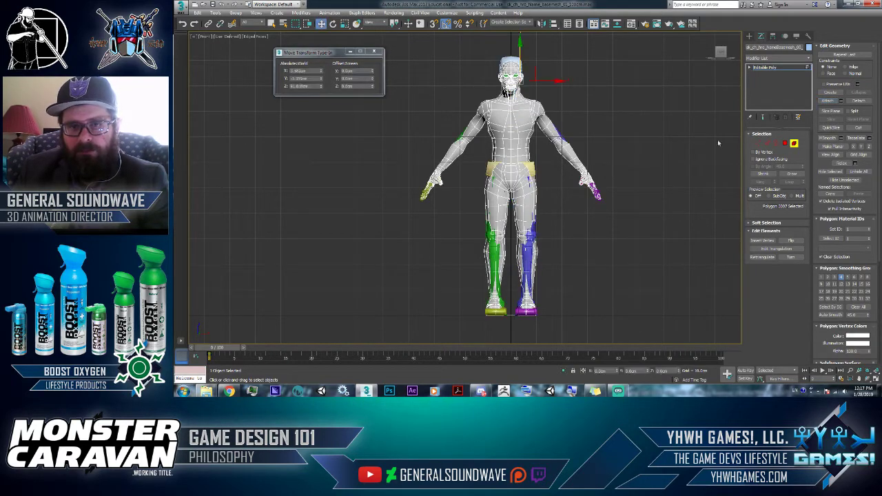
{"action": "right_click", "coordinate": [568, 147]}
{"action": "left_click", "coordinate": [587, 84]}
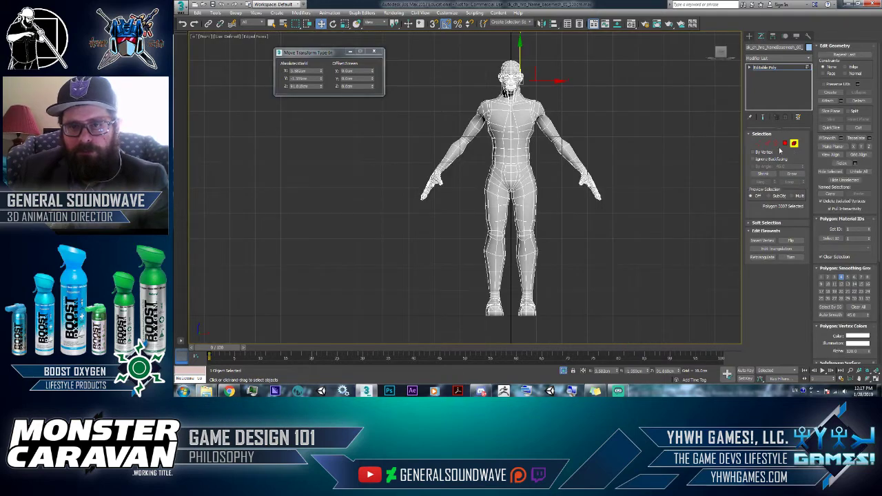
Select the open border edges of both halves along the body's centre line in border mode
{"action": "left_click", "coordinate": [776, 142]}
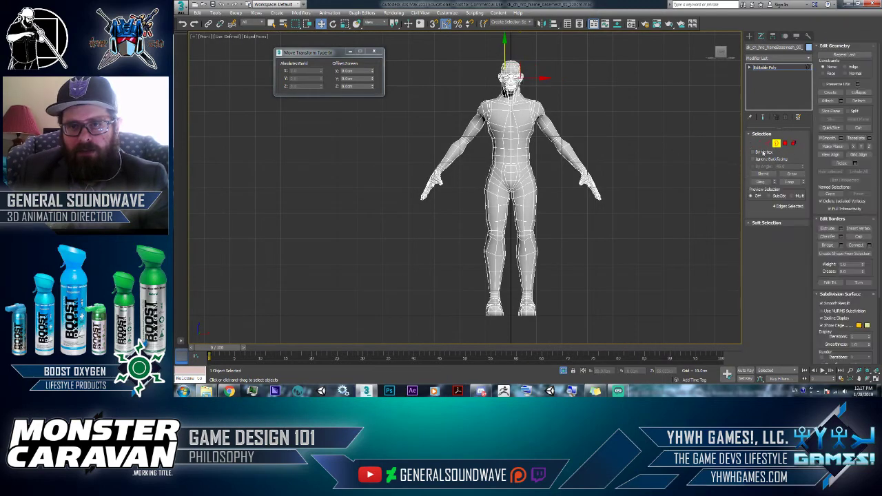
{"action": "left_click", "coordinate": [560, 87]}
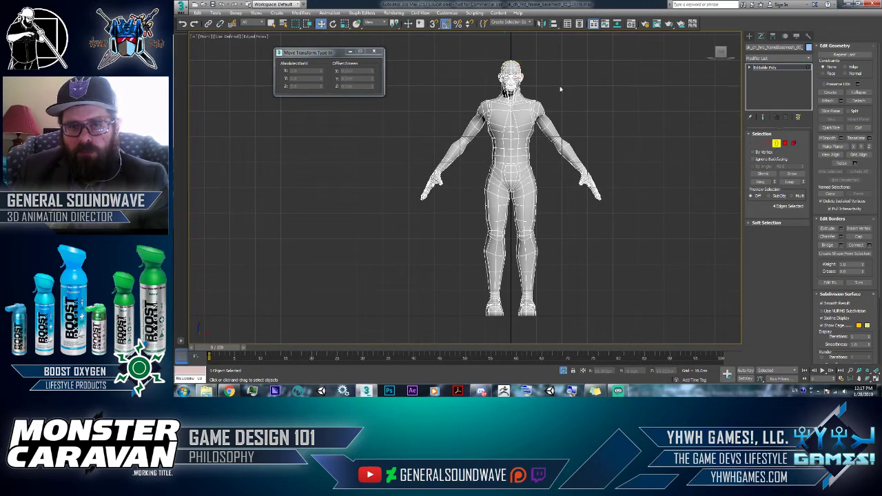
{"action": "scroll", "coordinate": [550, 87], "scroll_direction": "up", "scroll_amount": 4}
{"action": "left_click_drag", "start_coordinate": [508, 172], "coordinate": [399, 247]}
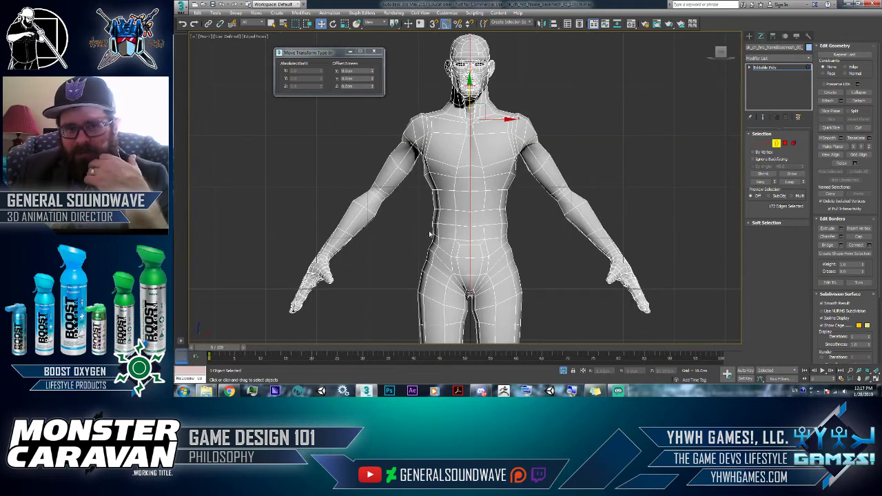
Move one half's centre border sideways to test whether the halves are joined, and undo the move back to both borders being selected
{"action": "left_click", "coordinate": [679, 172]}
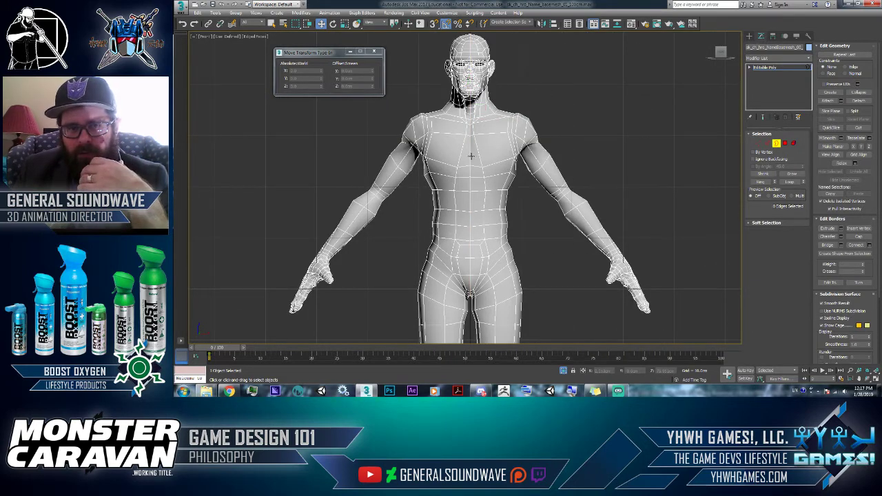
{"action": "left_click", "coordinate": [470, 157]}
{"action": "left_click_drag", "start_coordinate": [492, 120], "coordinate": [468, 150]}
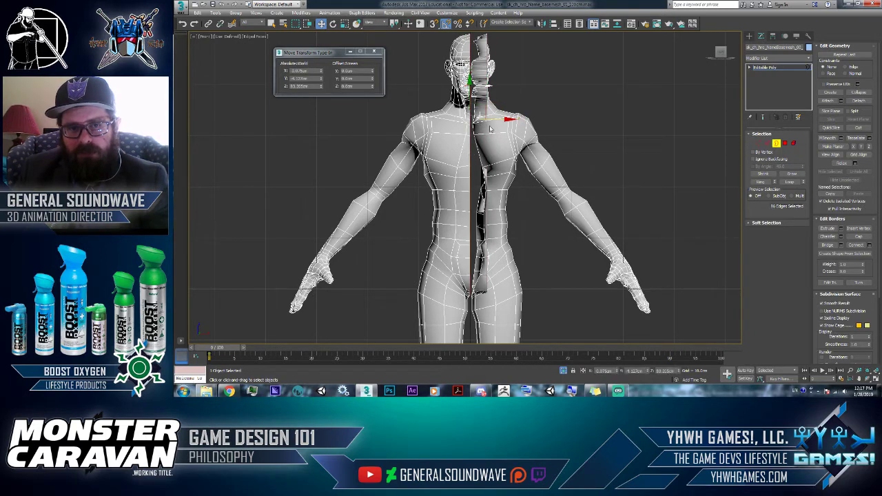
{"action": "left_click_drag", "start_coordinate": [493, 121], "coordinate": [459, 129]}
{"action": "key", "text": "ctrl+z"}
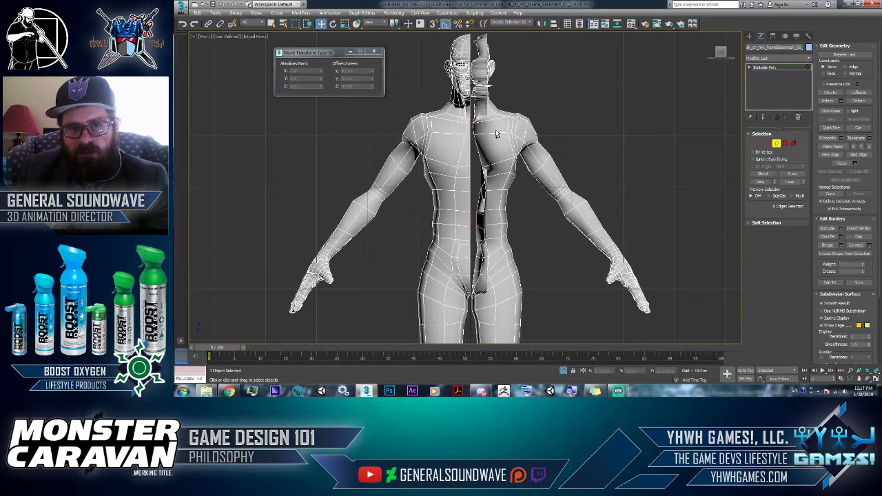
{"action": "key", "text": "ctrl+z"}
{"action": "key", "text": "ctrl+z"}
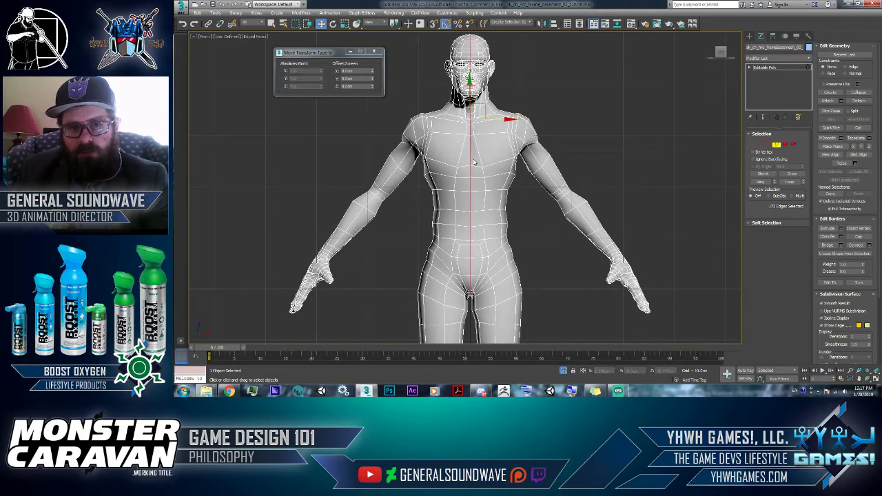
Convert the selected centre borders to a vertex selection and open the Weld settings for those seam vertices
{"action": "right_click", "coordinate": [474, 162]}
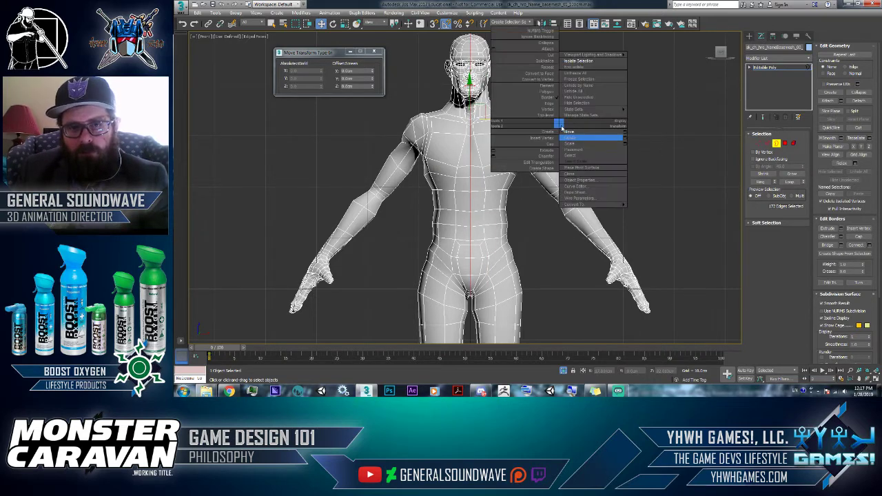
{"action": "left_click", "coordinate": [542, 81]}
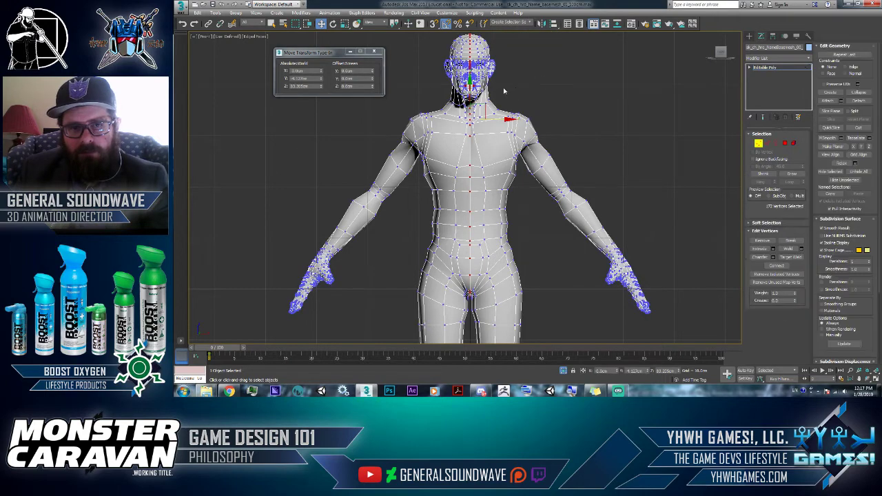
{"action": "scroll", "coordinate": [495, 103], "scroll_direction": "up", "scroll_amount": 10}
{"action": "middle_click_drag", "start_coordinate": [495, 103], "coordinate": [523, 117]}
{"action": "scroll", "coordinate": [497, 141], "scroll_direction": "down", "scroll_amount": 5}
{"action": "scroll", "coordinate": [536, 89], "scroll_direction": "up", "scroll_amount": 8}
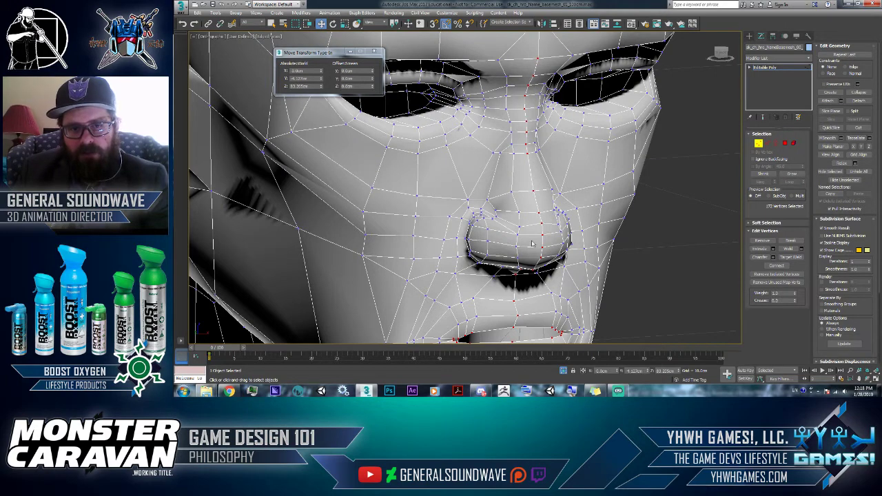
{"action": "scroll", "coordinate": [532, 243], "scroll_direction": "down", "scroll_amount": 5}
{"action": "middle_click_drag", "start_coordinate": [532, 242], "coordinate": [624, 204], "text": "alt"}
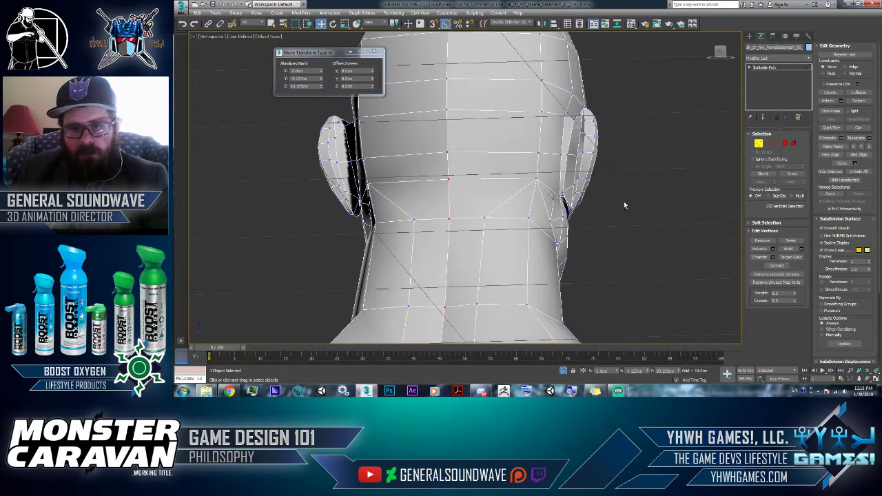
{"action": "left_click", "coordinate": [800, 249]}
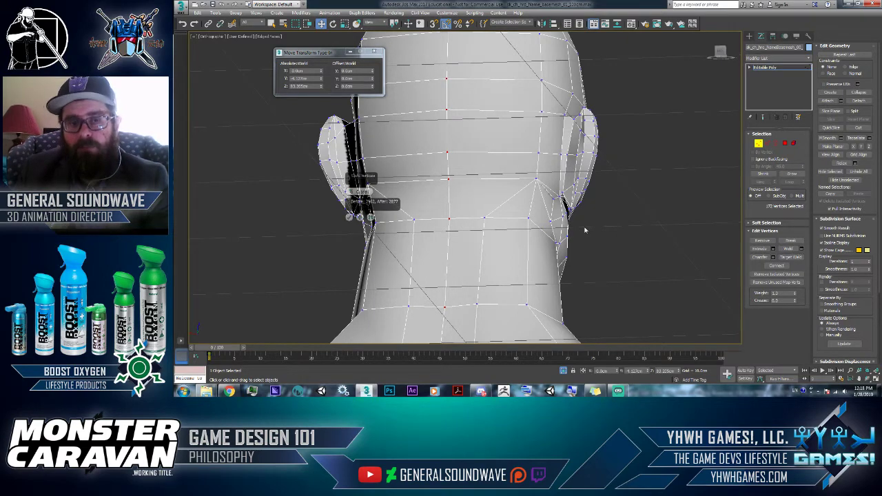
Try collapsing the selected seam vertices instead of welding them
{"action": "middle_click_drag", "start_coordinate": [606, 238], "coordinate": [634, 221], "text": "alt"}
{"action": "left_click", "coordinate": [854, 92]}
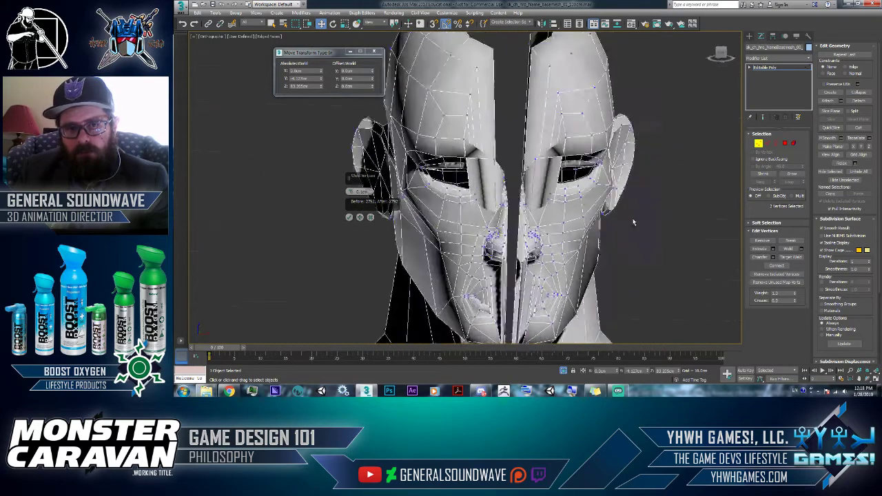
{"action": "scroll", "coordinate": [634, 241], "scroll_direction": "up", "scroll_amount": 5}
{"action": "middle_click_drag", "start_coordinate": [636, 270], "coordinate": [566, 184], "text": "alt"}
{"action": "scroll", "coordinate": [606, 141], "scroll_direction": "down", "scroll_amount": 4}
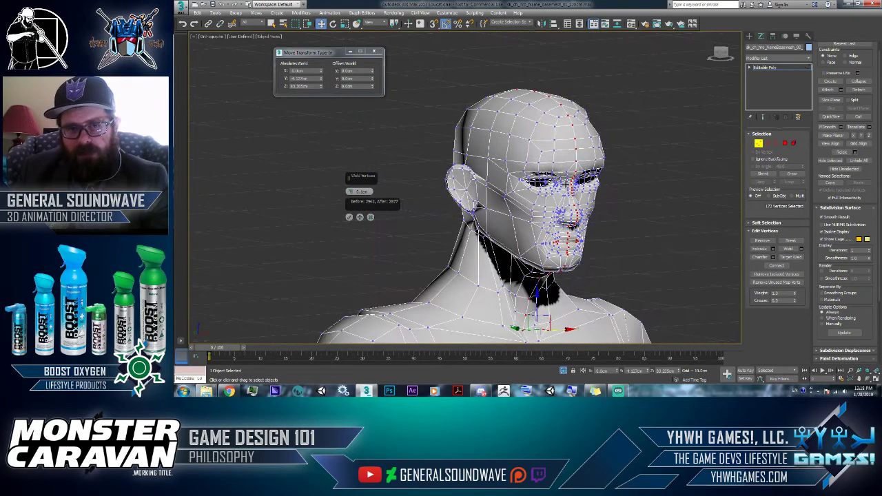
Weld the selected centre seam vertices with the world threshold reduced below 0.1 cm
{"action": "scroll", "coordinate": [566, 184], "scroll_direction": "up", "scroll_amount": 4}
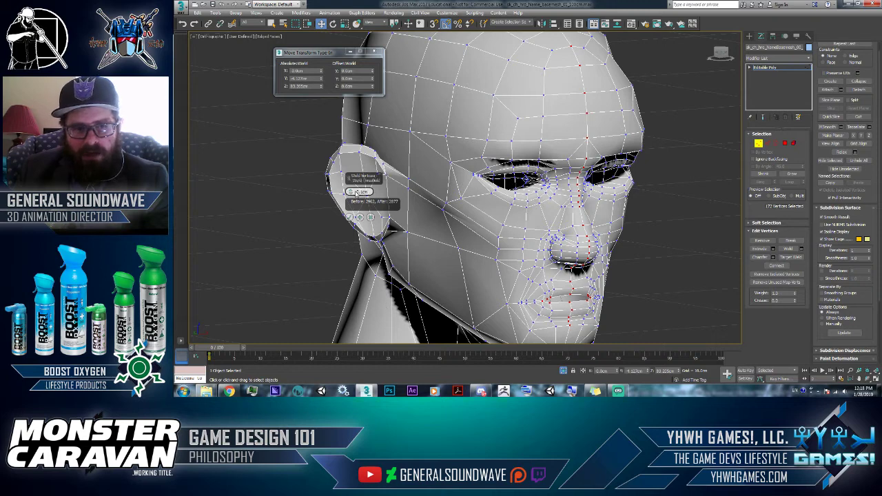
{"action": "mouse_move", "coordinate": [361, 205]}
{"action": "middle_mouse_down", "text": "alt"}
{"action": "mouse_move", "coordinate": [431, 201]}
{"action": "mouse_move", "coordinate": [354, 209]}
{"action": "middle_mouse_up", "text": "alt"}
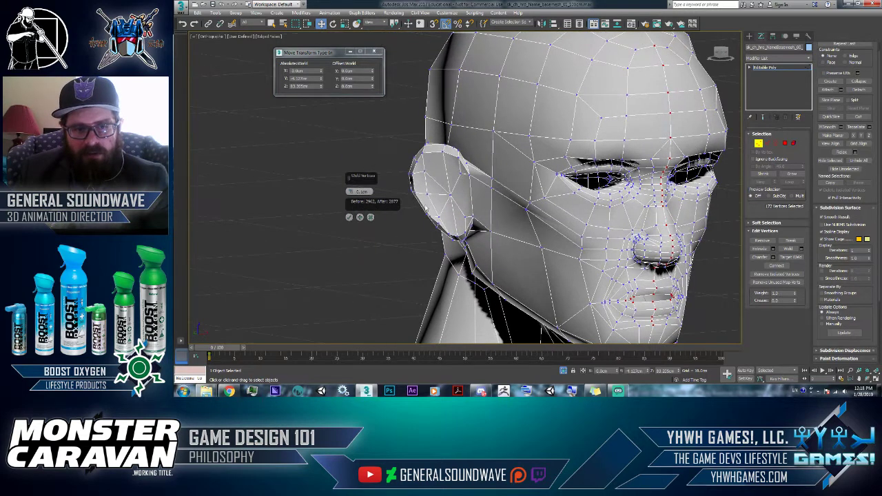
{"action": "scroll", "coordinate": [366, 206], "scroll_direction": "up", "scroll_amount": 5}
{"action": "scroll", "coordinate": [366, 207], "scroll_direction": "down", "scroll_amount": 2}
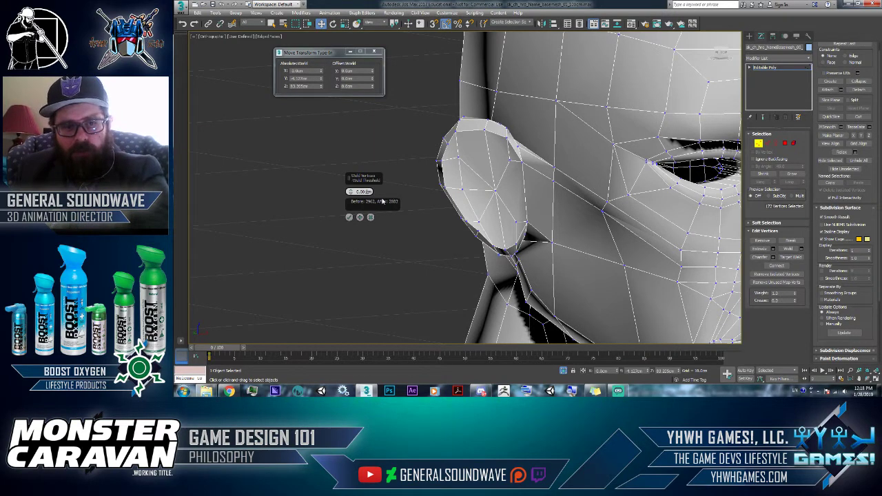
{"action": "middle_click_drag", "start_coordinate": [712, 246], "coordinate": [634, 213]}
{"action": "scroll", "coordinate": [634, 208], "scroll_direction": "up", "scroll_amount": 3}
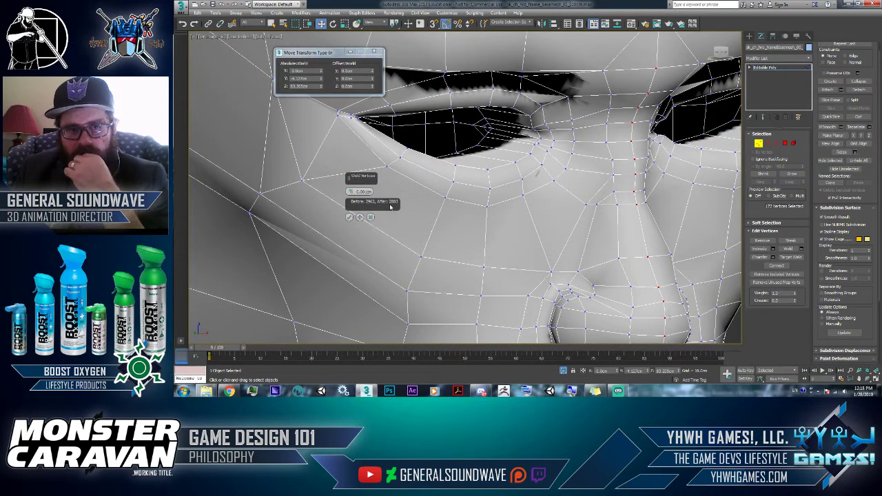
{"action": "left_click", "coordinate": [349, 217]}
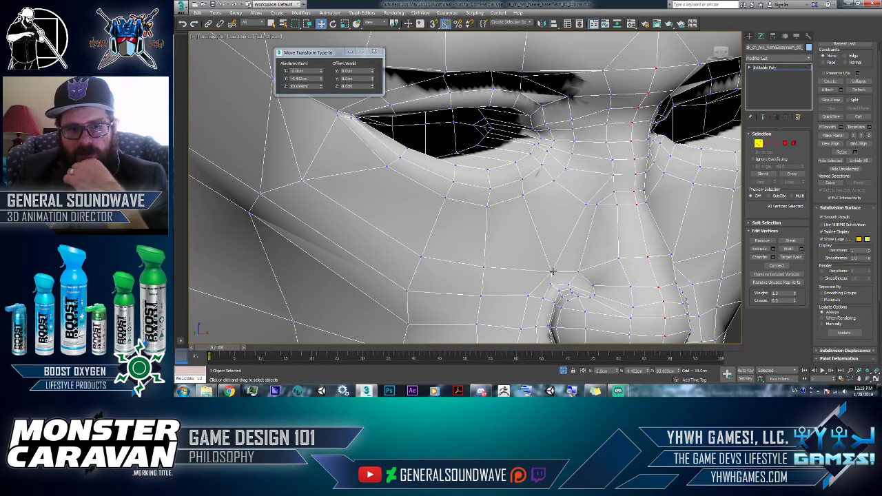
Examine the welded centre seam around the nose, lips, lower back and whole body
{"action": "scroll", "coordinate": [413, 206], "scroll_direction": "down", "scroll_amount": 5}
{"action": "scroll", "coordinate": [558, 270], "scroll_direction": "up", "scroll_amount": 5}
{"action": "middle_click_drag", "start_coordinate": [558, 270], "coordinate": [541, 215], "text": "alt"}
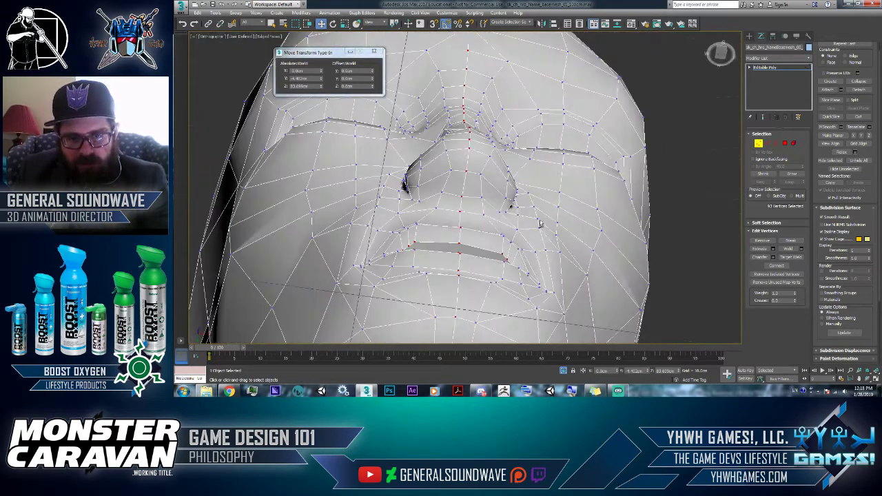
{"action": "scroll", "coordinate": [536, 217], "scroll_direction": "down", "scroll_amount": 7}
{"action": "middle_click_drag", "start_coordinate": [525, 245], "coordinate": [524, 144]}
{"action": "middle_click_drag", "start_coordinate": [505, 277], "coordinate": [623, 274]}
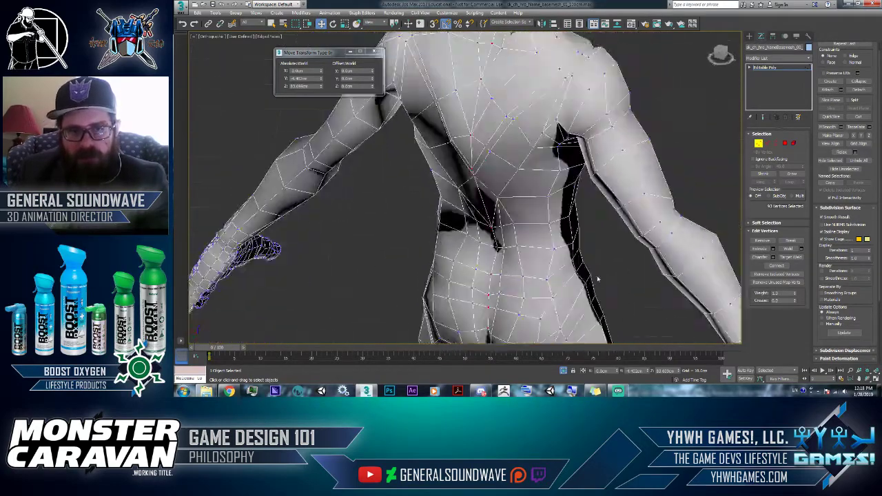
{"action": "scroll", "coordinate": [551, 207], "scroll_direction": "down", "scroll_amount": 6}
{"action": "middle_click_drag", "start_coordinate": [551, 207], "coordinate": [636, 252], "text": "alt"}
Check the body for remaining open borders along the seam in border mode and examine the selected mouth border
{"action": "key", "text": "3"}
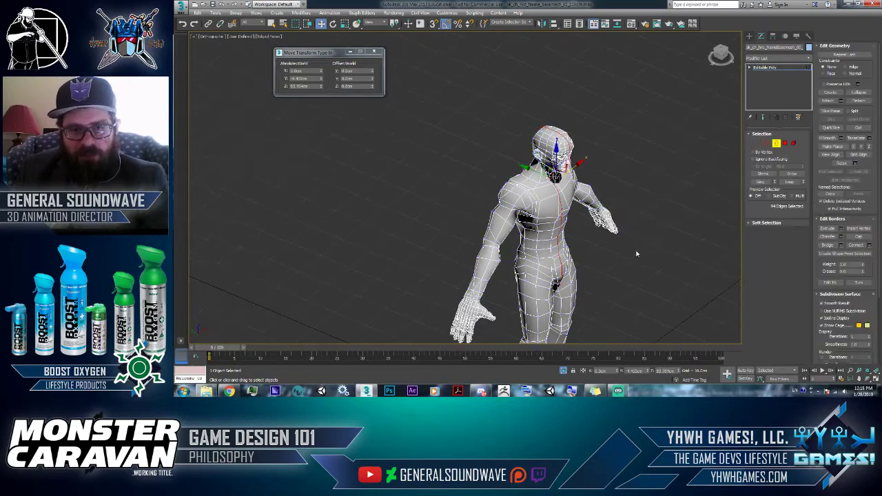
{"action": "scroll", "coordinate": [645, 279], "scroll_direction": "down", "scroll_amount": 3}
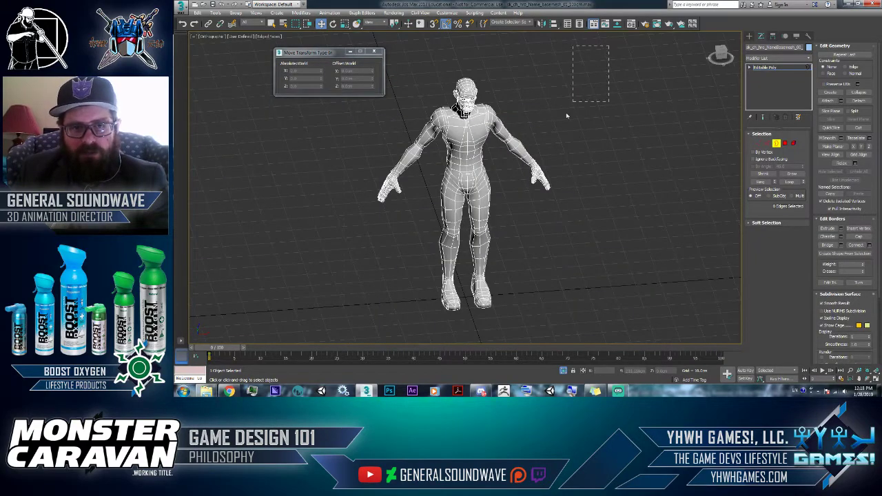
{"action": "scroll", "coordinate": [460, 96], "scroll_direction": "up", "scroll_amount": 15}
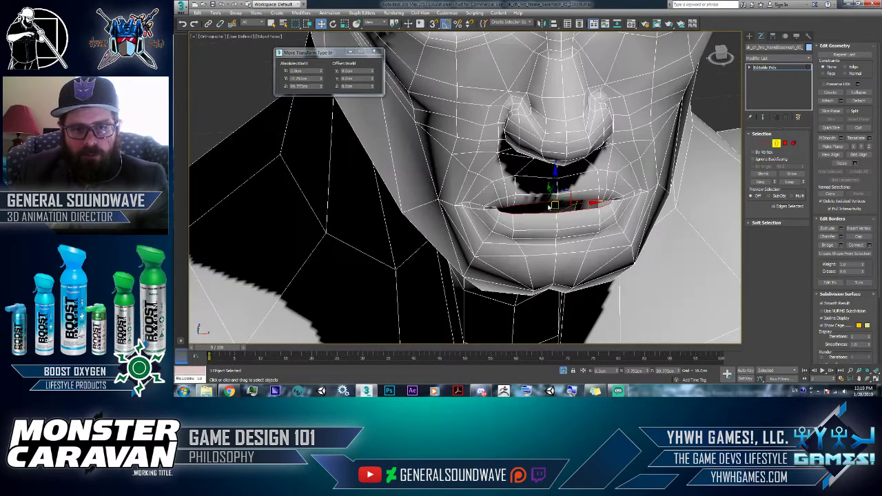
{"action": "middle_click_drag", "start_coordinate": [579, 219], "coordinate": [515, 227], "text": "alt"}
{"action": "scroll", "coordinate": [601, 201], "scroll_direction": "down", "scroll_amount": 2}
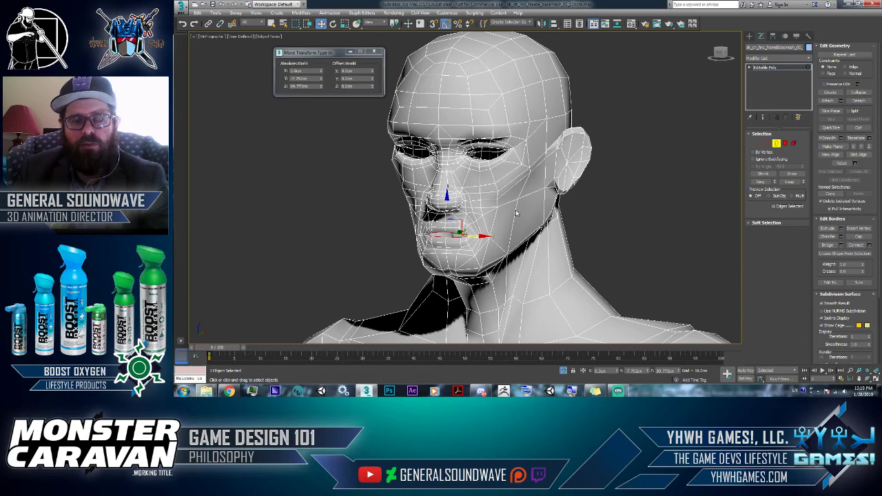
{"action": "middle_click_drag", "start_coordinate": [561, 212], "coordinate": [620, 213], "text": "alt"}
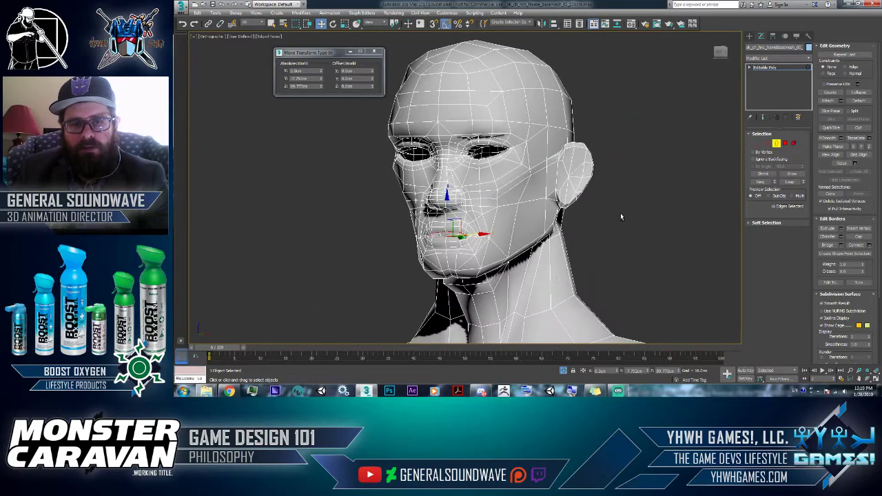
Save the scene as sk_ch_hro_Name_basemesh_01_100cm_EarsAttached in the CH_Anatomy_Basemesh folder
{"action": "left_click", "coordinate": [181, 5]}
{"action": "left_click", "coordinate": [197, 90]}
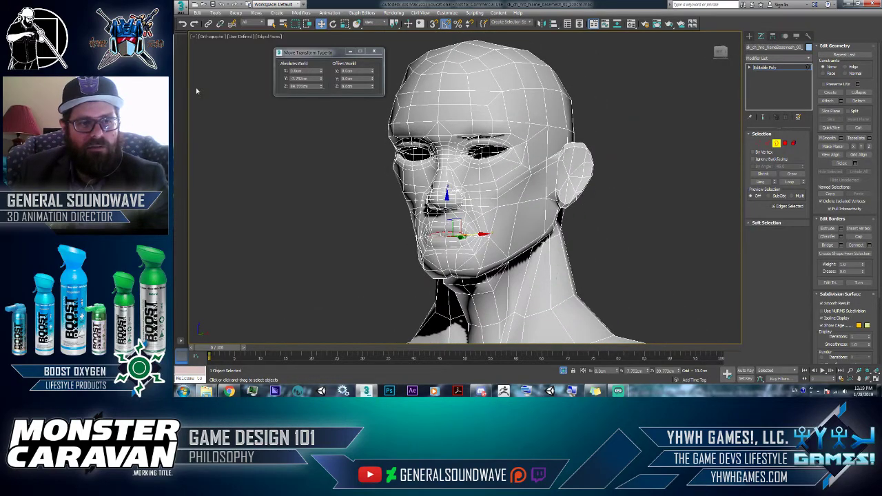
{"action": "left_click", "coordinate": [255, 18]}
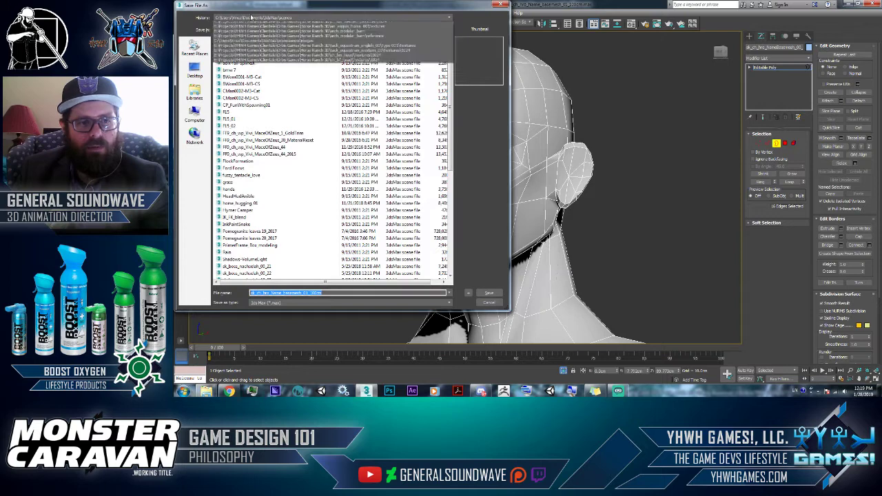
{"action": "left_click", "coordinate": [256, 28]}
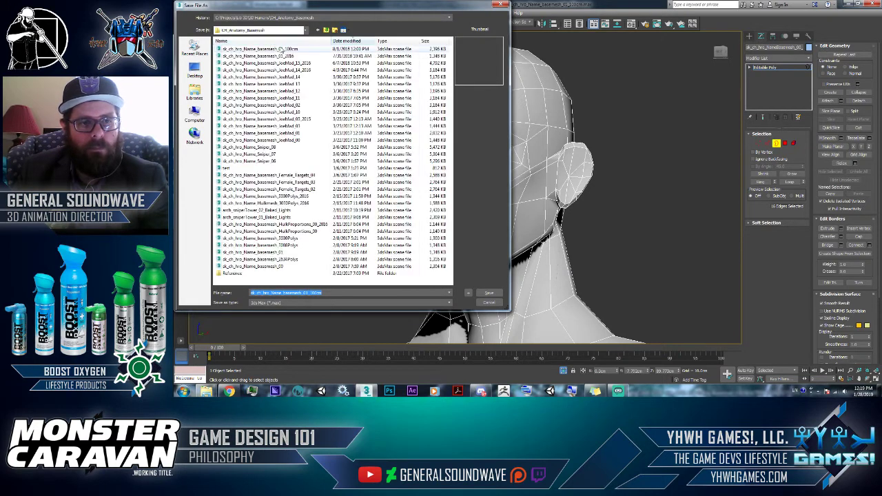
{"action": "left_click", "coordinate": [325, 292]}
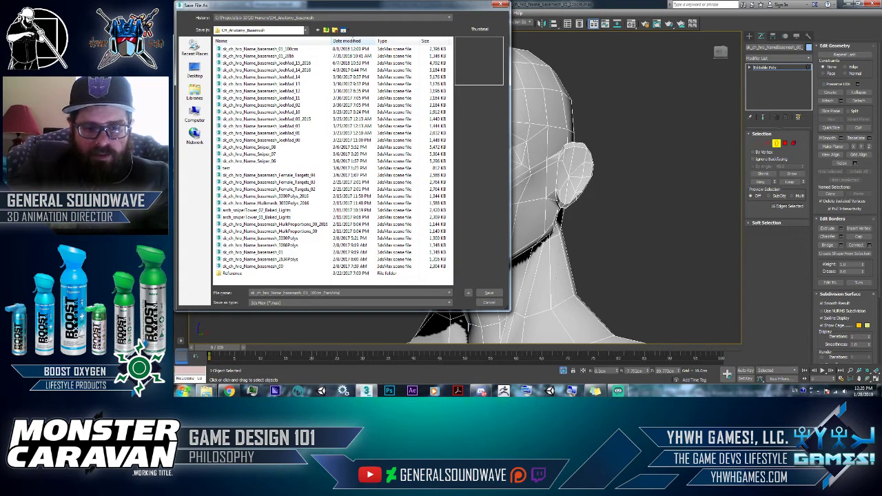
{"action": "key", "text": "Return"}
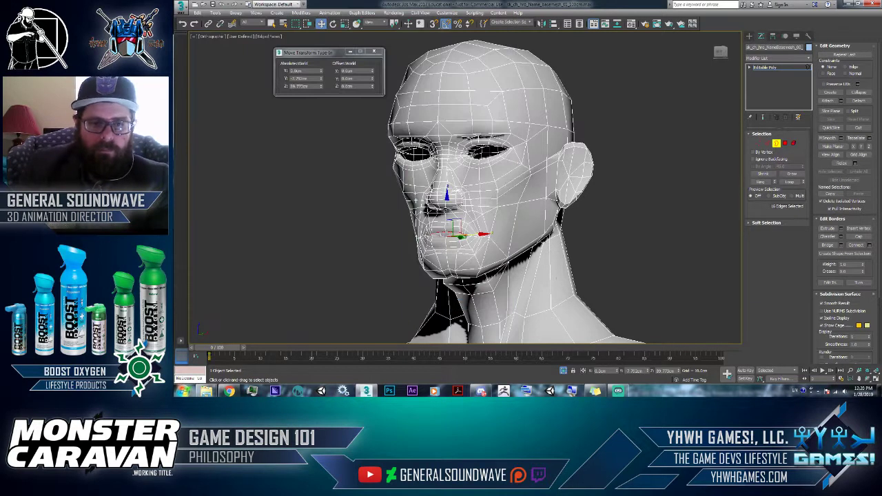
Reopen the sk_ch_hro_Name_basemesh_01_100cm_EarsAttached scene and frame the whole character in the front view
{"action": "left_click", "coordinate": [181, 5]}
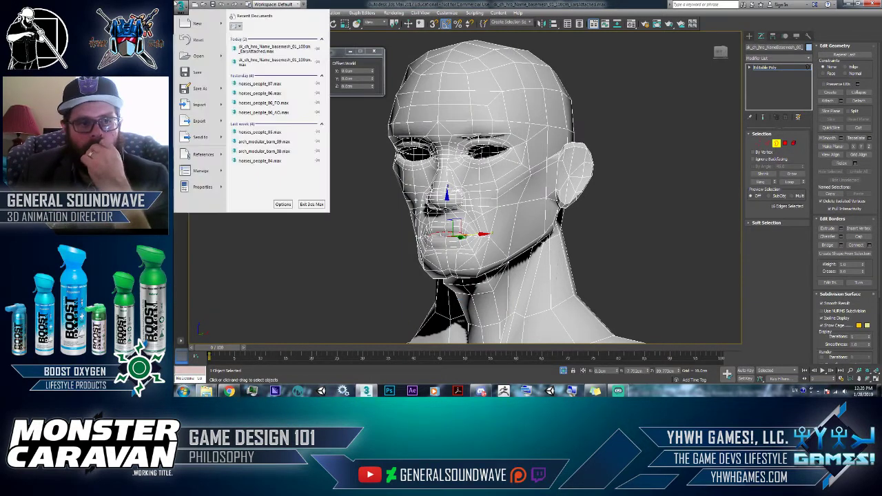
{"action": "left_click", "coordinate": [275, 48]}
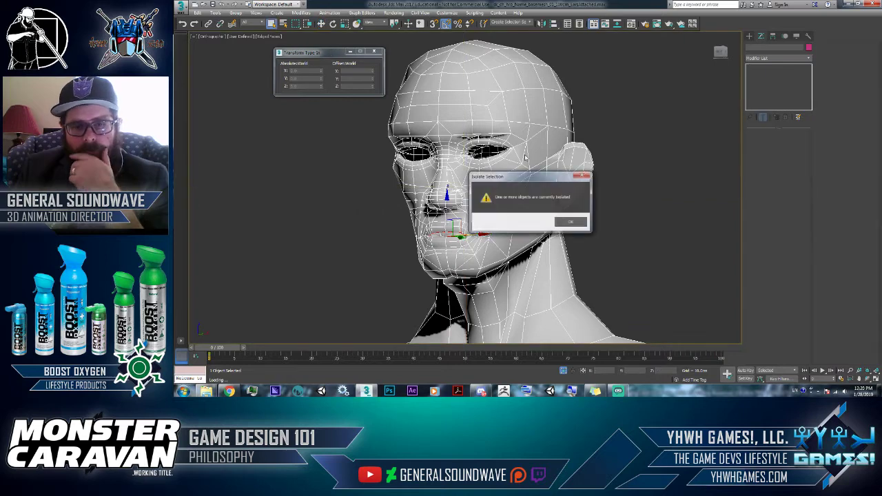
{"action": "left_click", "coordinate": [570, 222]}
{"action": "key", "text": "f"}
{"action": "key", "text": "z"}
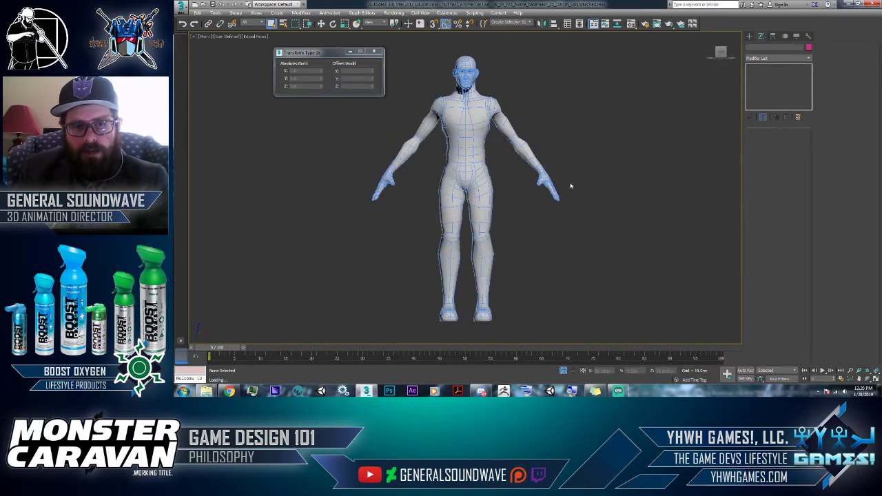
Select the character's body mesh, activate the Move tool and return from border editing to whole-object level
{"action": "left_click", "coordinate": [458, 118]}
{"action": "key", "text": "2"}
{"action": "right_click", "coordinate": [546, 129]}
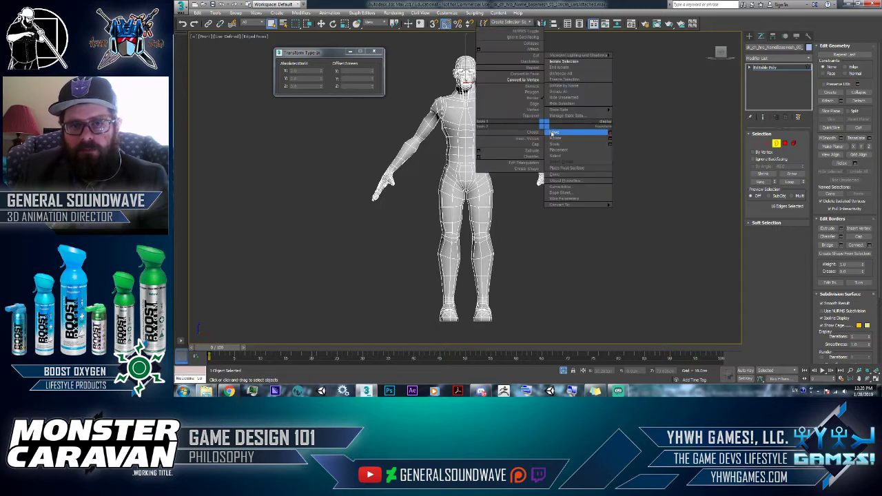
{"action": "left_click", "coordinate": [571, 132]}
{"action": "left_click", "coordinate": [776, 143]}
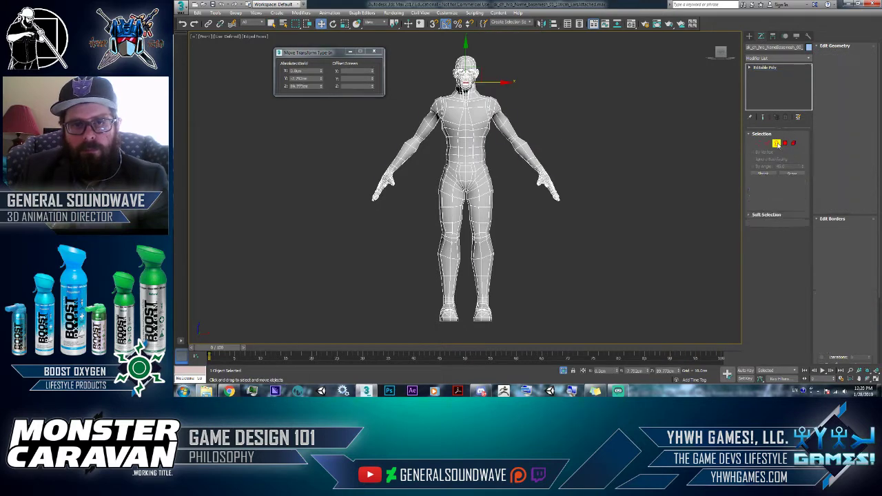
Open the original sk_ch_hro_Name_basemesh_01_100cm scene to view the character with its hair and pouches
{"action": "left_click", "coordinate": [179, 9]}
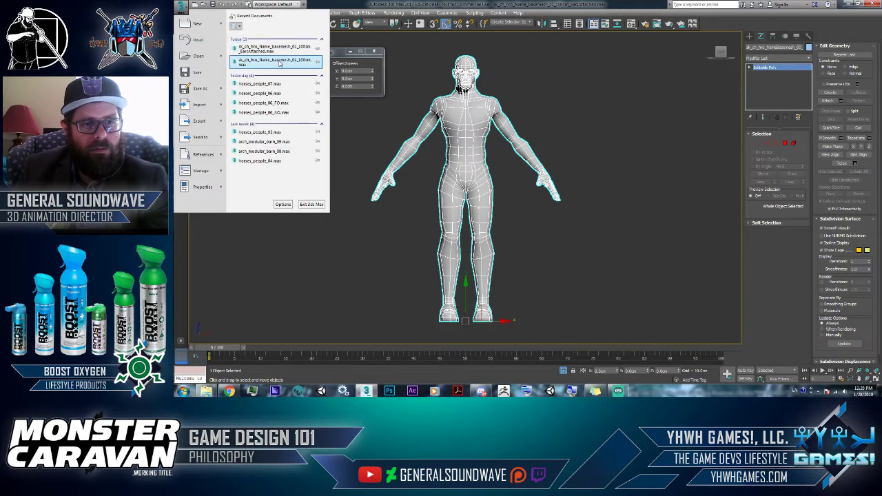
{"action": "left_click", "coordinate": [276, 56]}
{"action": "left_click", "coordinate": [529, 206]}
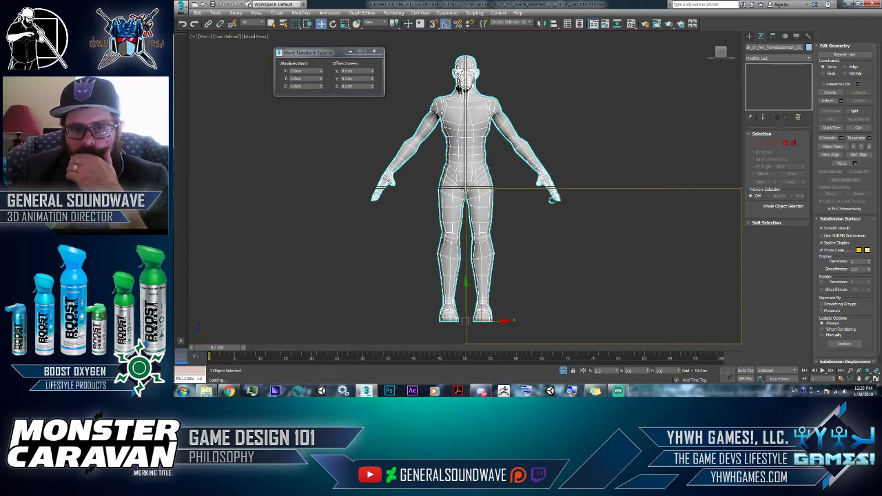
{"action": "middle_click_drag", "start_coordinate": [447, 234], "coordinate": [584, 211]}
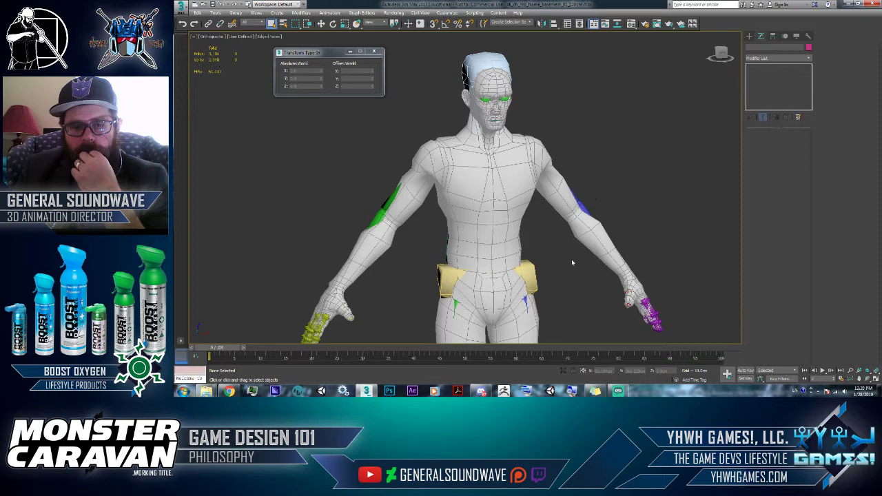
Switch to Streamlabs OBS
{"action": "left_click", "coordinate": [618, 390]}
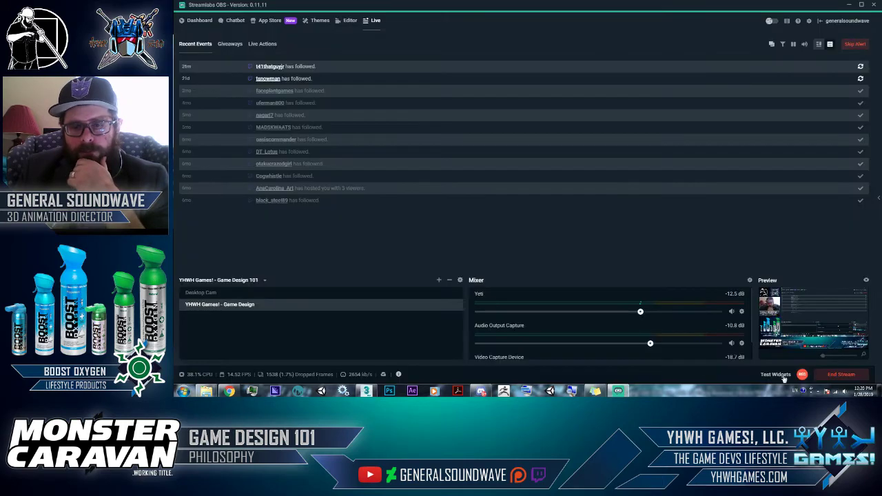